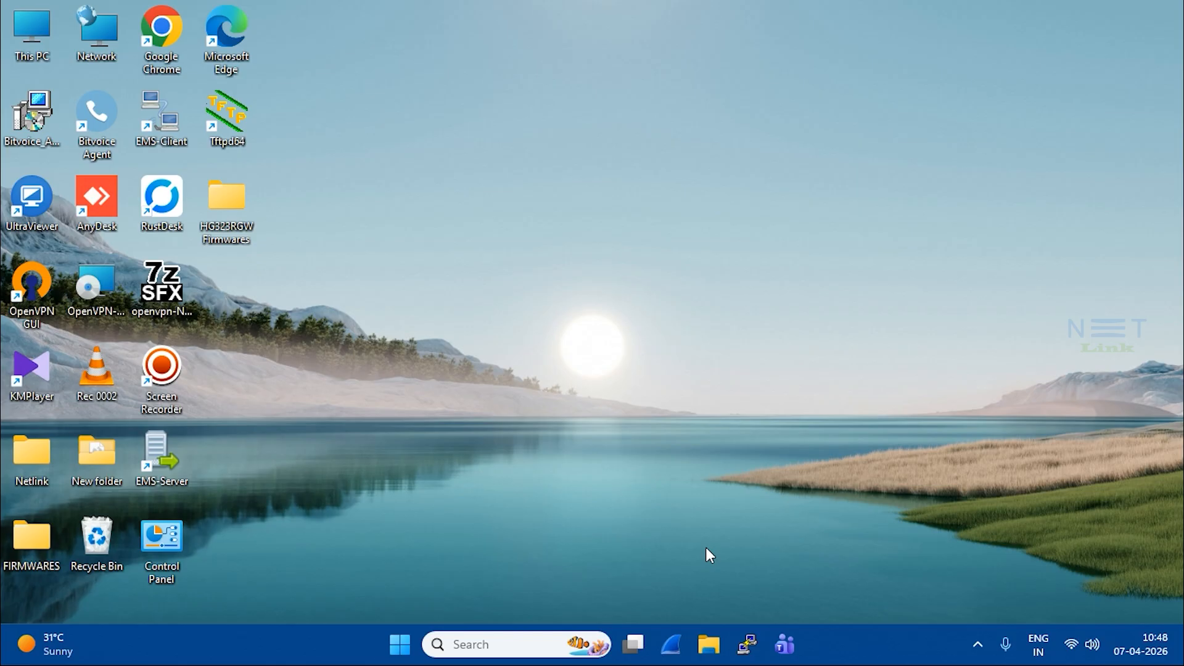
Step: Open the Network Connections window by running ncpa.cpl from the Run box
{"action": "key", "text": "super+r"}
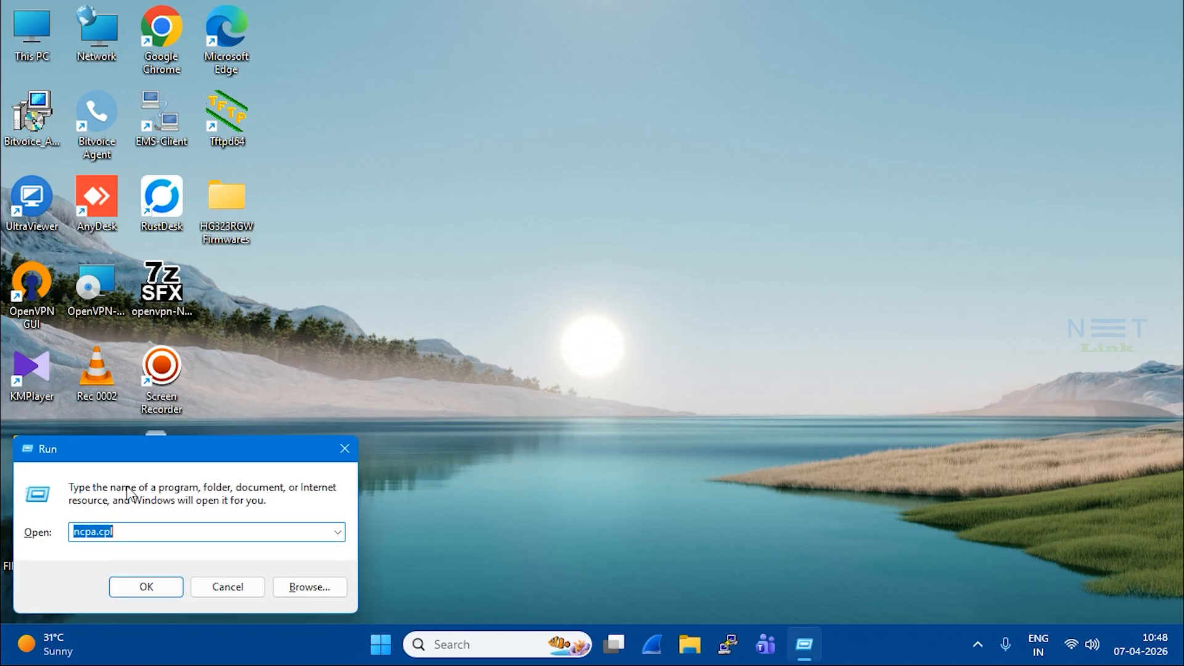
{"action": "left_click", "coordinate": [139, 531]}
{"action": "left_click", "coordinate": [127, 592]}
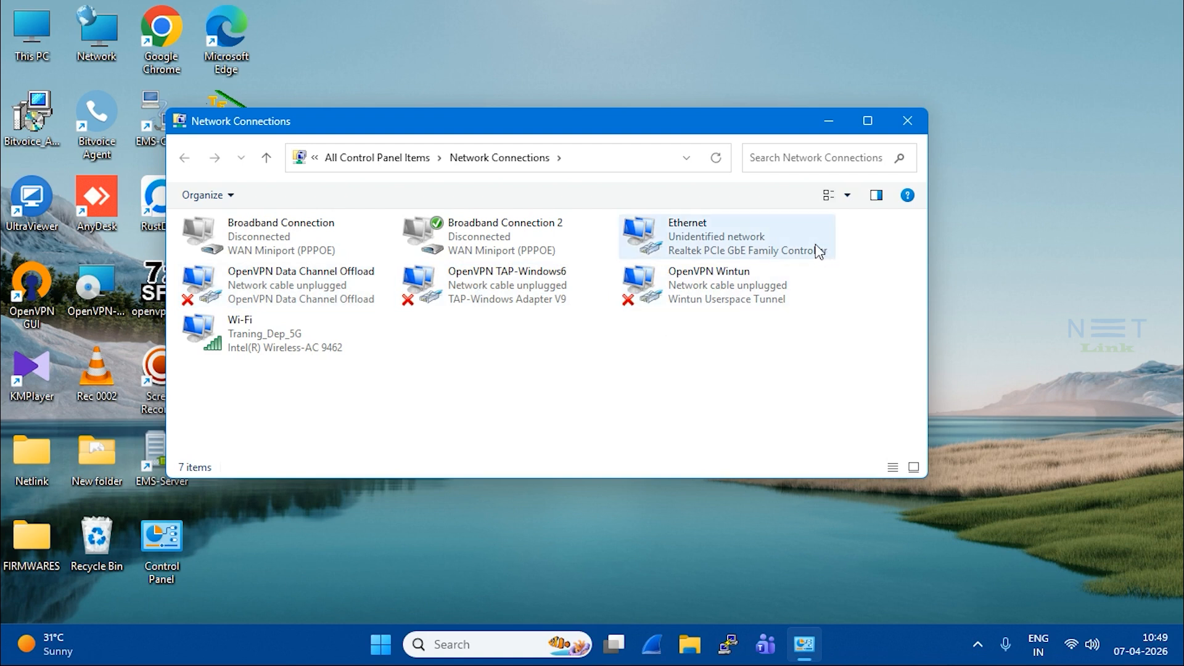
Step: Confirm Ethernet IPv4 is static 192.168.1.5 with mask 255.255.255.0, closing its dialogs
{"action": "double_click", "coordinate": [690, 235]}
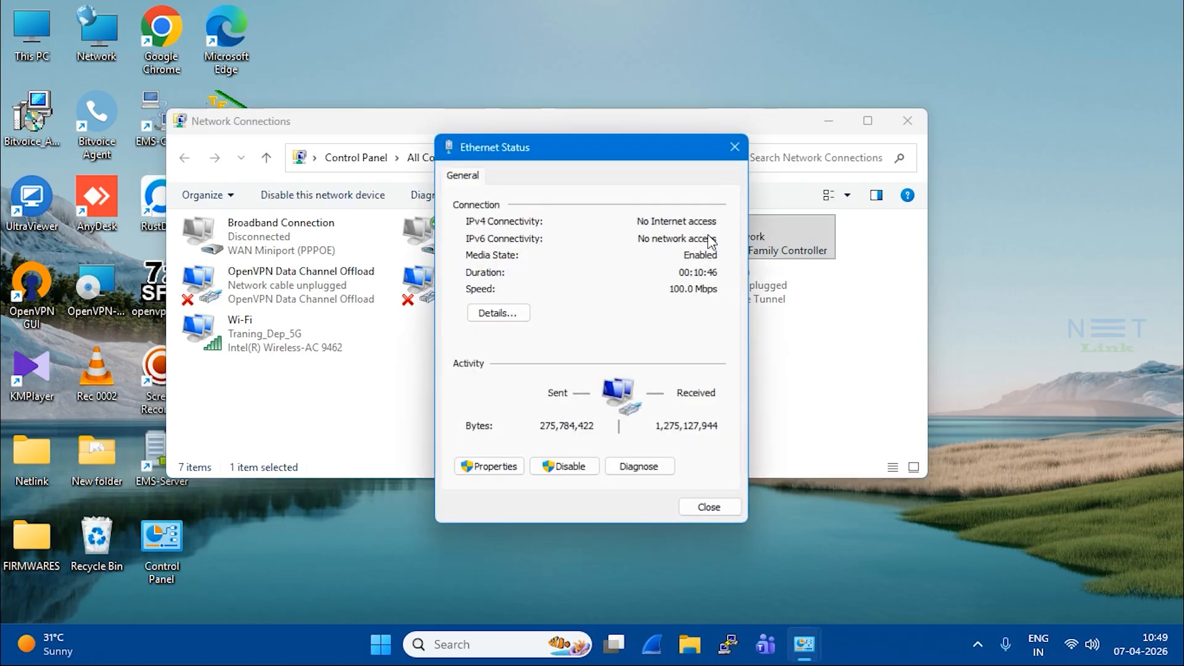
{"action": "left_click", "coordinate": [493, 467]}
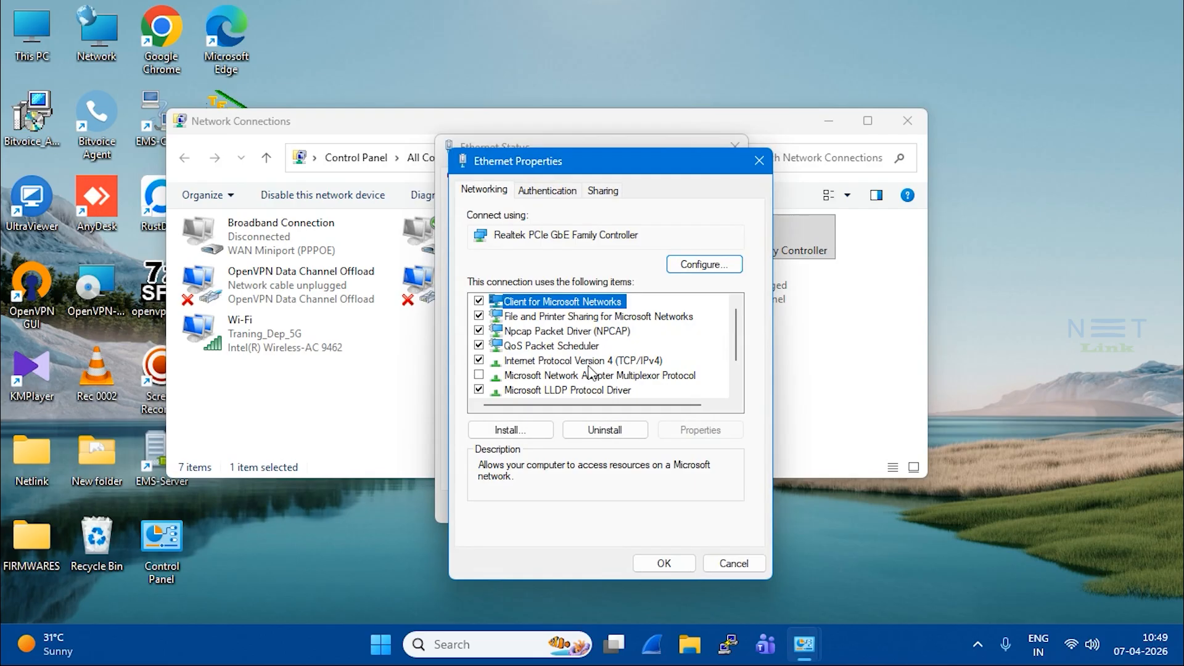
{"action": "double_click", "coordinate": [579, 364]}
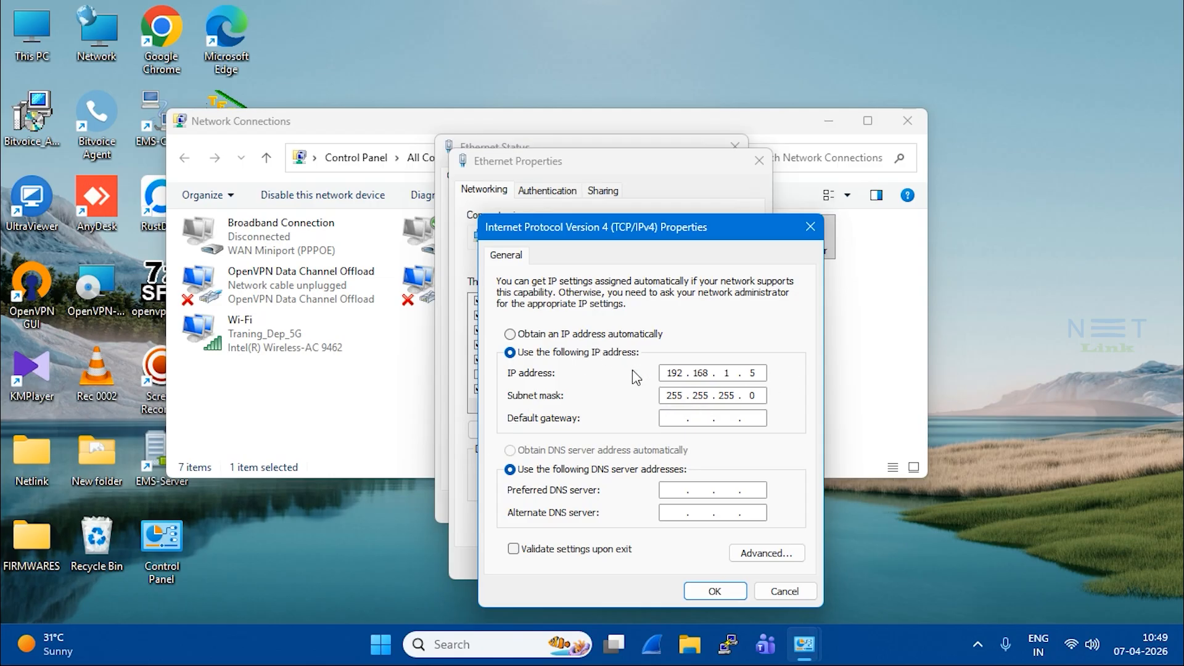
{"action": "left_click", "coordinate": [721, 593]}
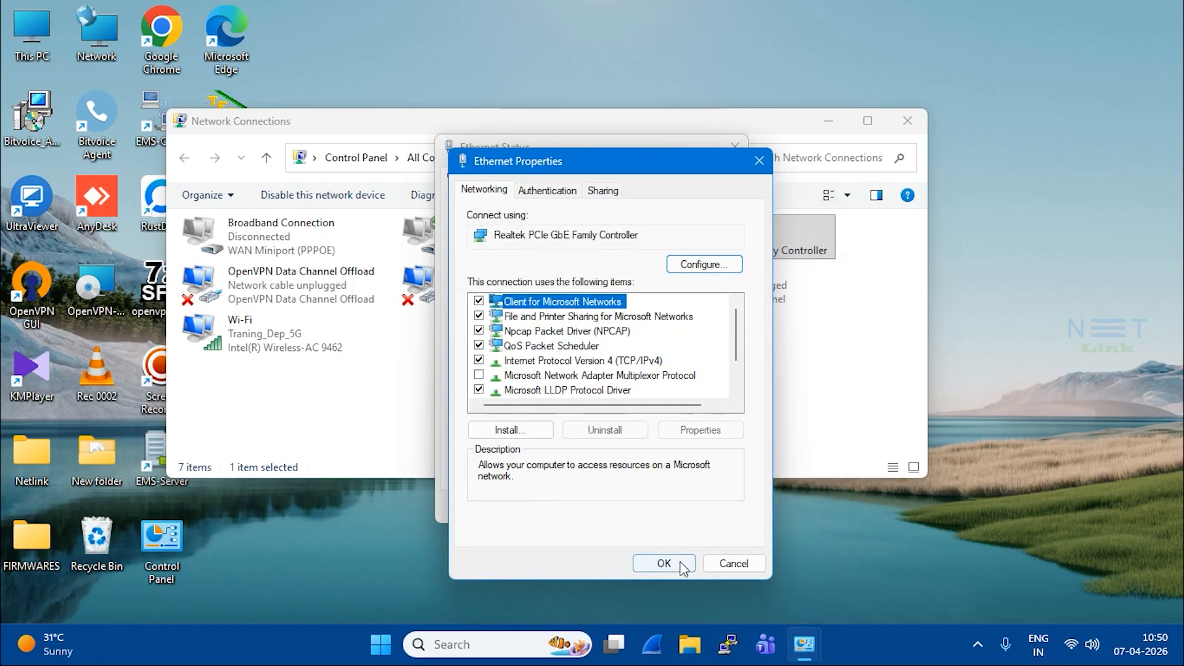
{"action": "left_click", "coordinate": [682, 564]}
{"action": "left_click", "coordinate": [709, 507]}
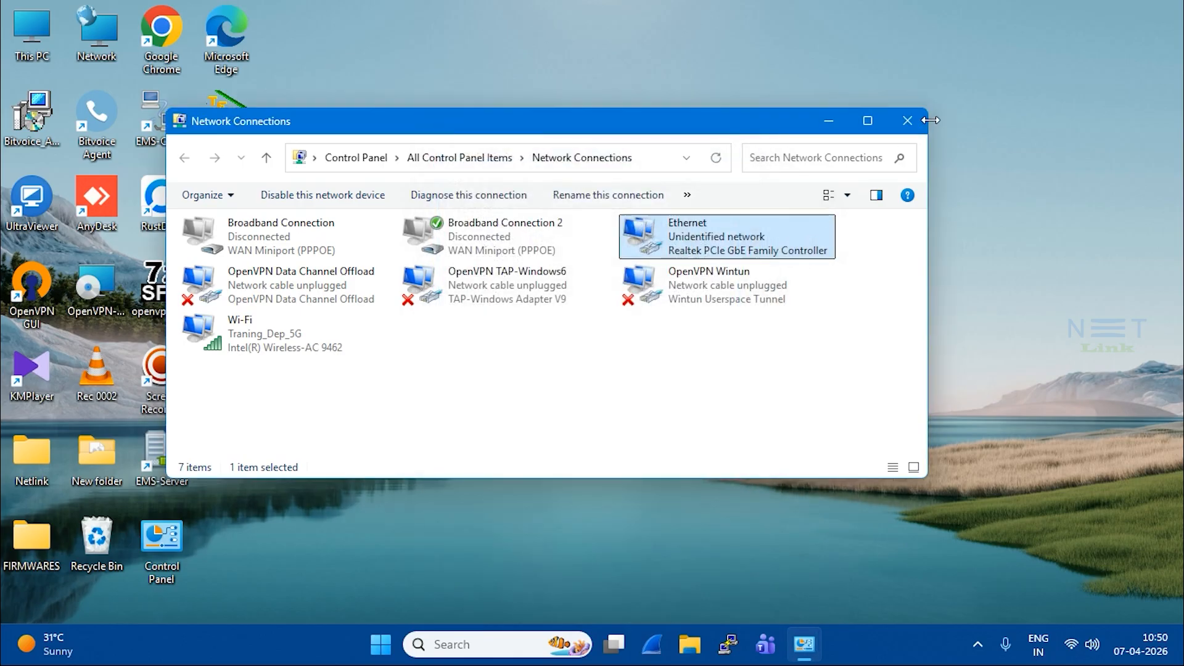
Step: Launch Chrome and go to the ONT address 192.168.1.1
{"action": "left_click", "coordinate": [907, 122]}
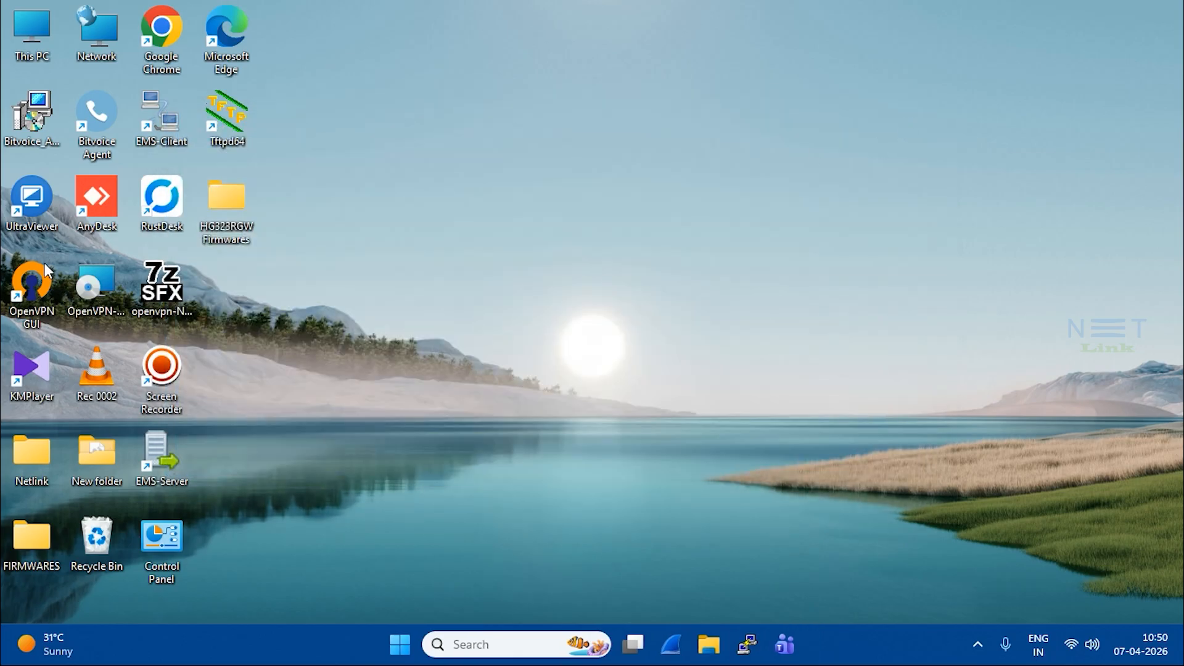
{"action": "double_click", "coordinate": [180, 23]}
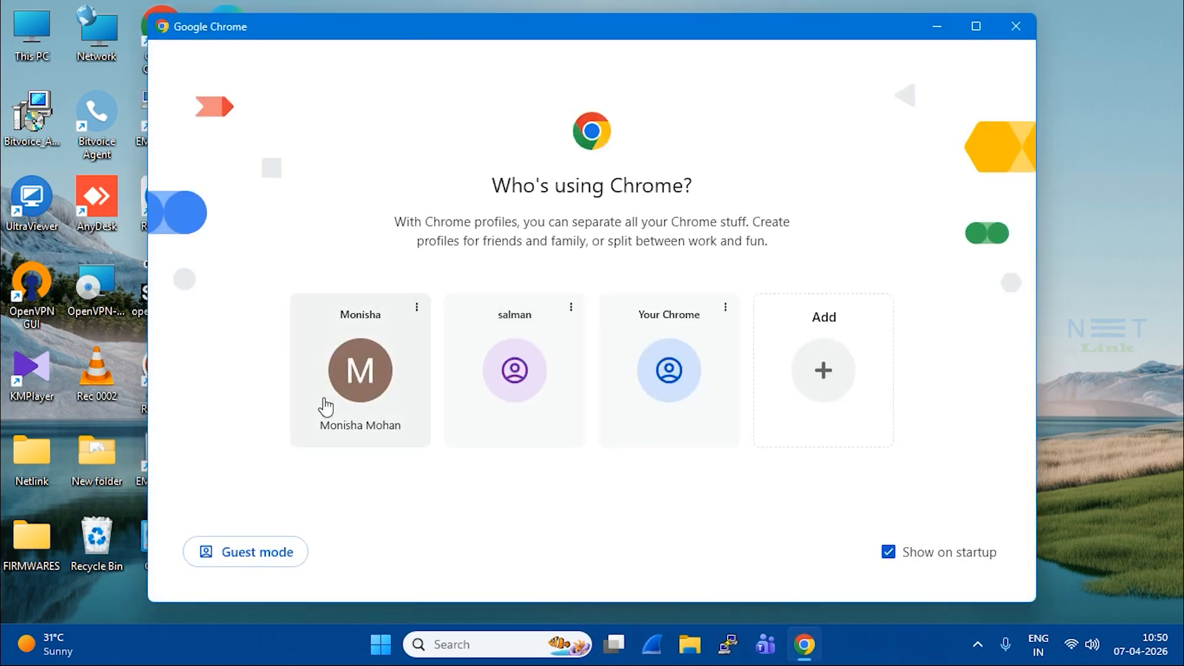
{"action": "left_click", "coordinate": [327, 402]}
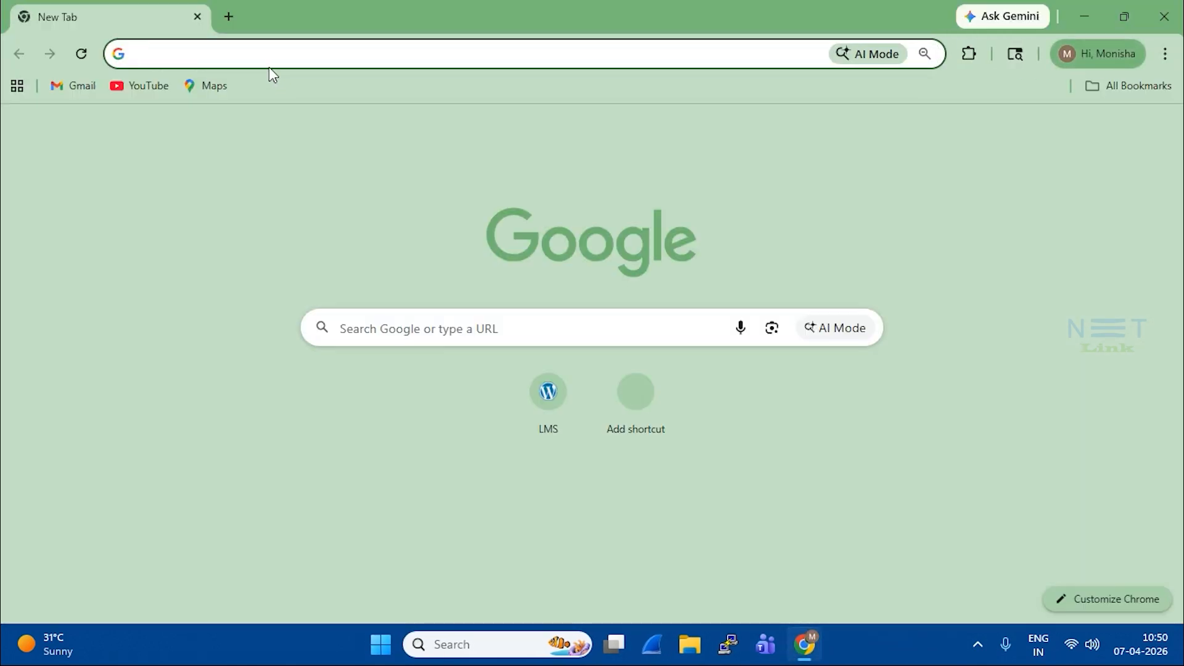
{"action": "type", "text": "192.168.1.1"}
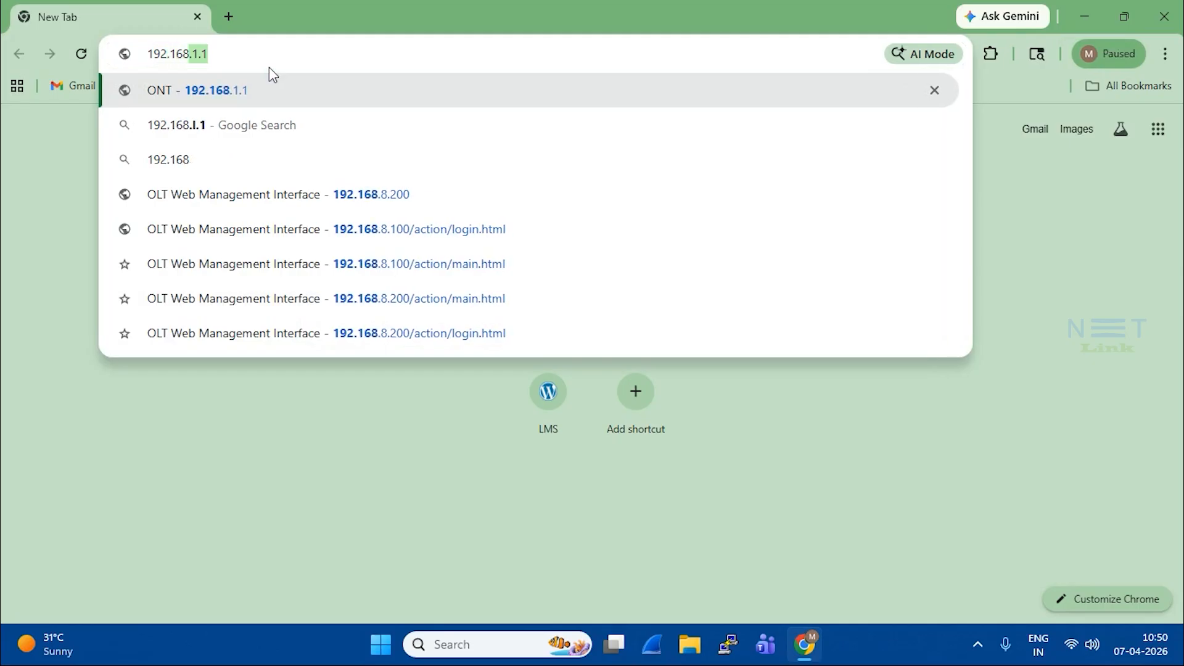
{"action": "key", "text": "Return"}
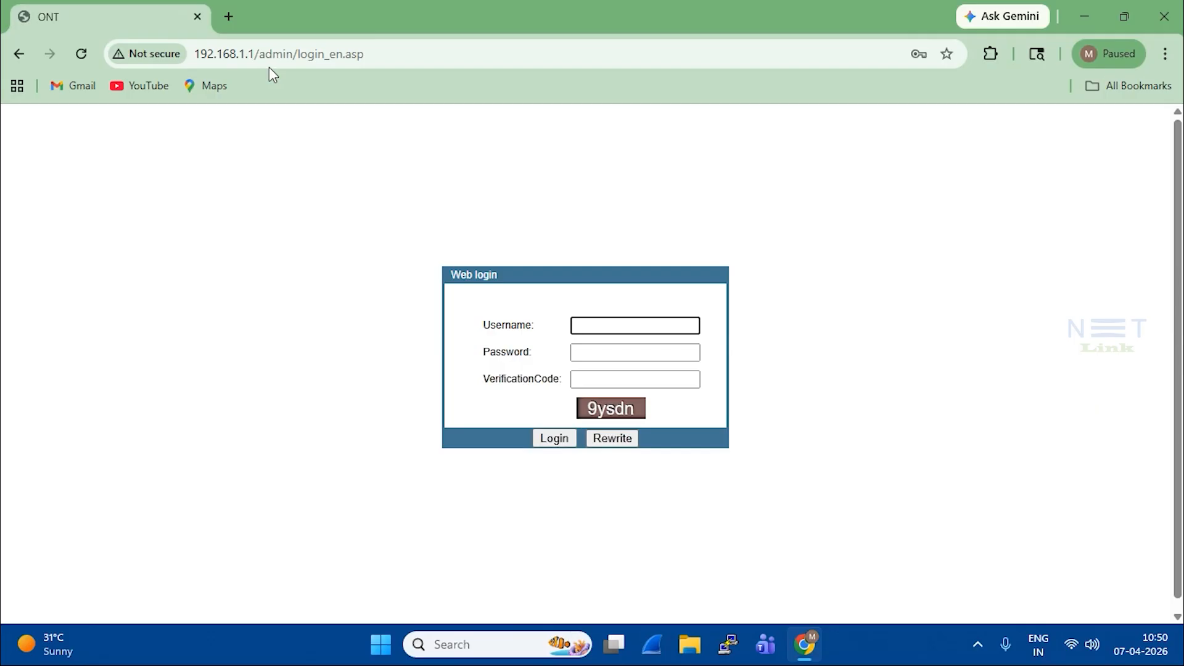
Step: Log in with the ONT username, password and on-screen verification code
{"action": "type", "text": "a"}
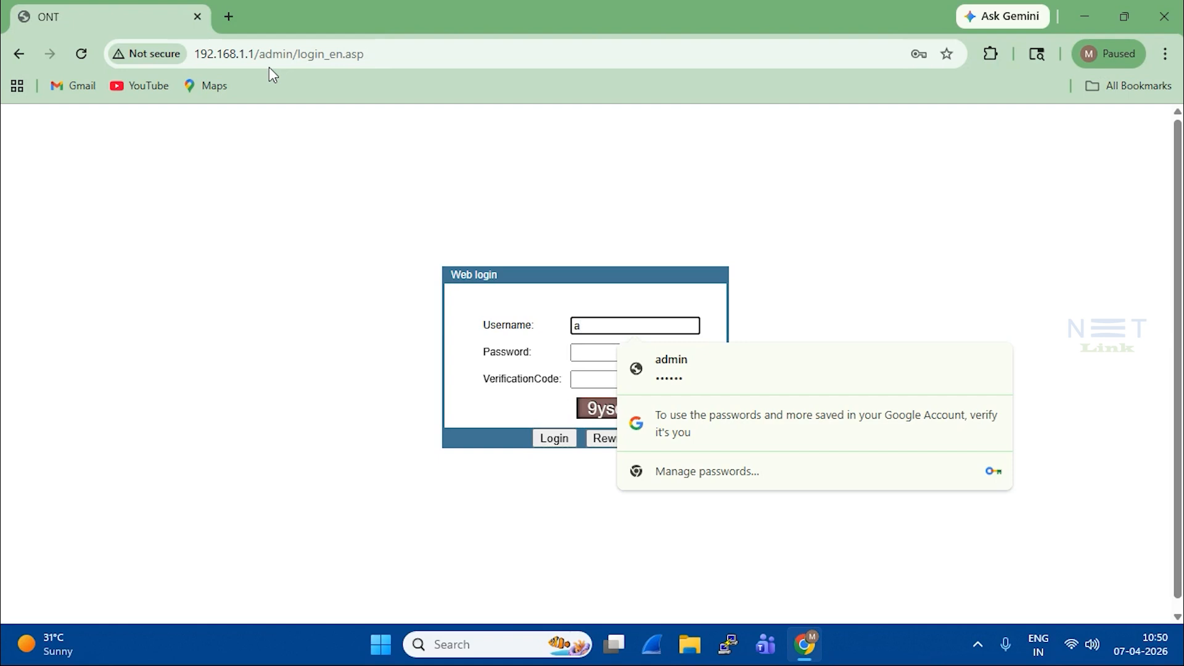
{"action": "type", "text": "dmin"}
{"action": "key", "text": "Tab"}
{"action": "type", "text": "admin"}
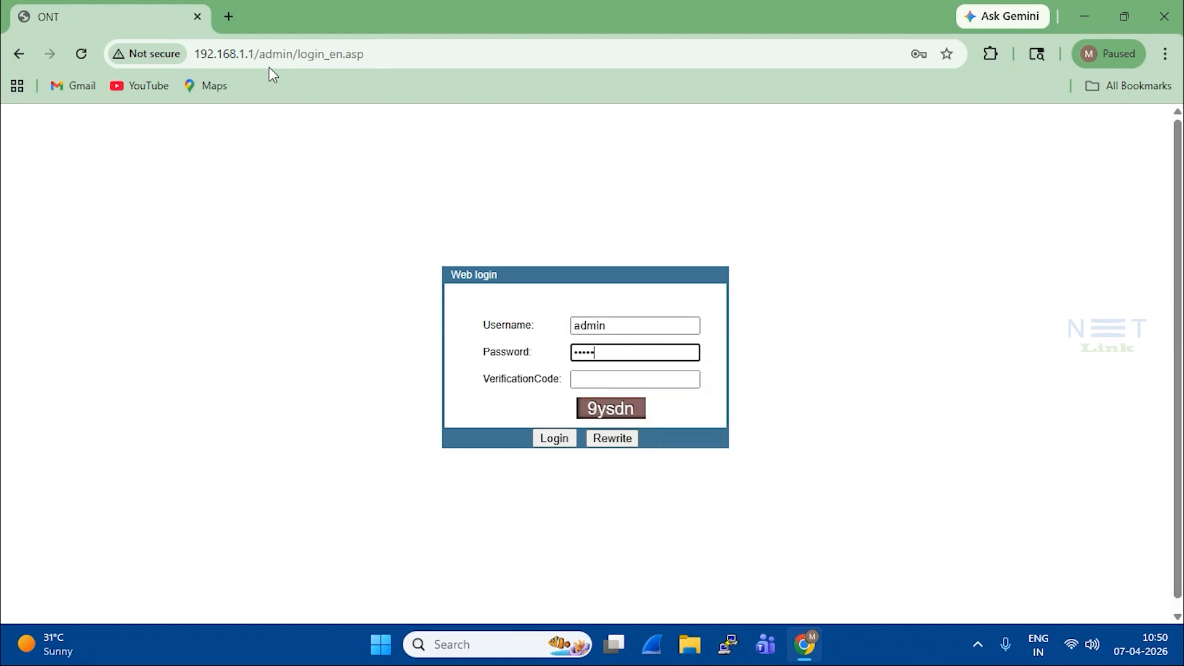
{"action": "type", "text": "1"}
{"action": "key", "text": "Tab"}
{"action": "type", "text": "9ysdn"}
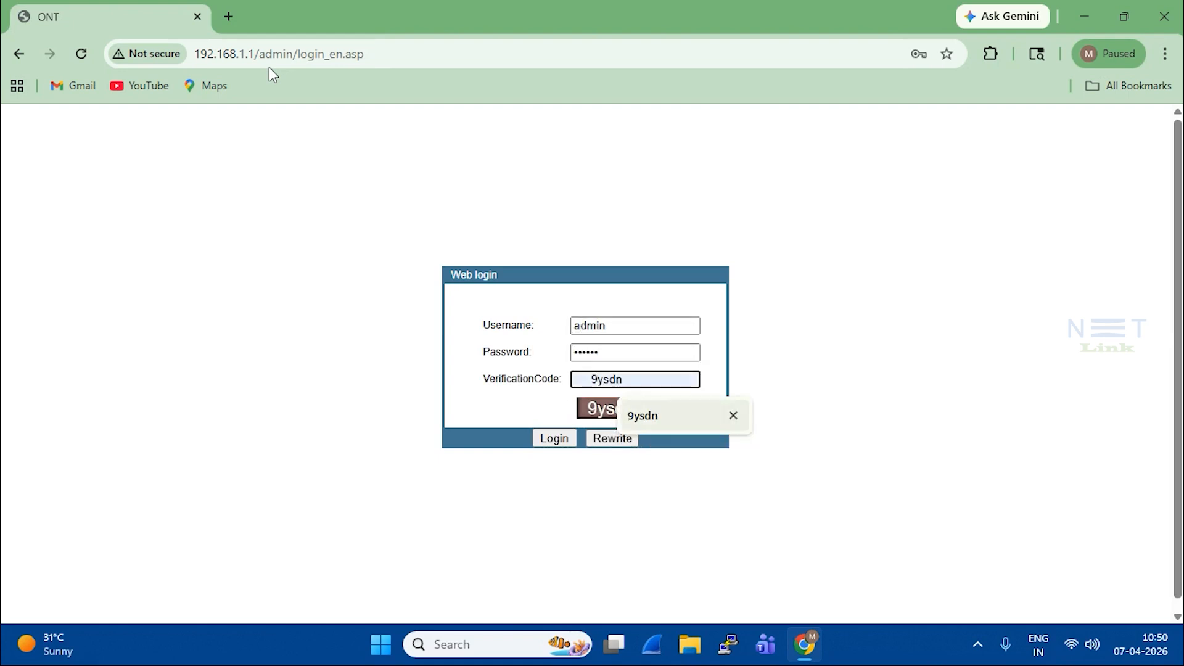
{"action": "key", "text": "Return"}
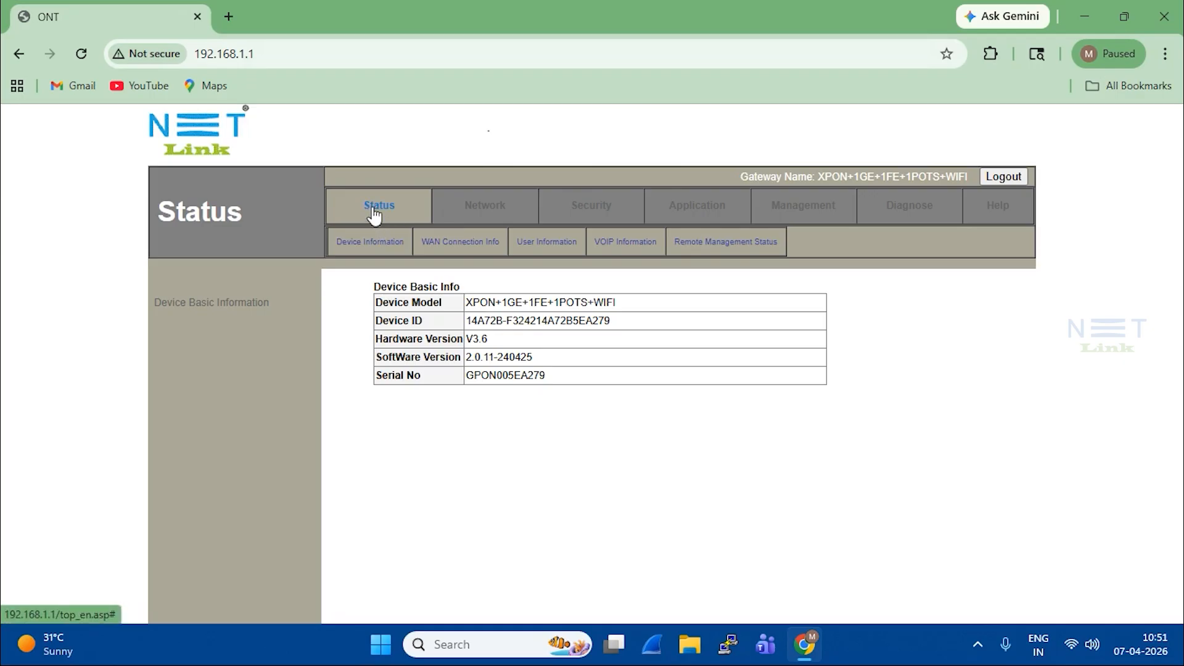
Step: Open Network WAN Configuration and review the 1_TR069_R_VID_46 Route/DHCP connection on VLAN 46
{"action": "left_click", "coordinate": [486, 208]}
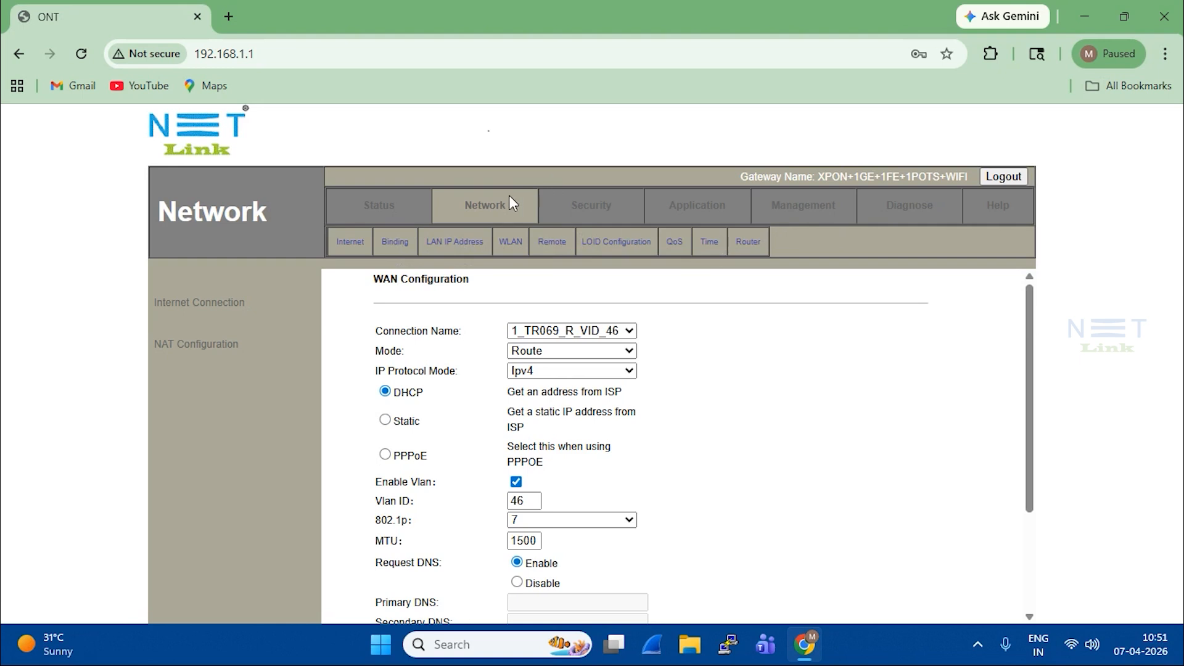
{"action": "left_click", "coordinate": [485, 219]}
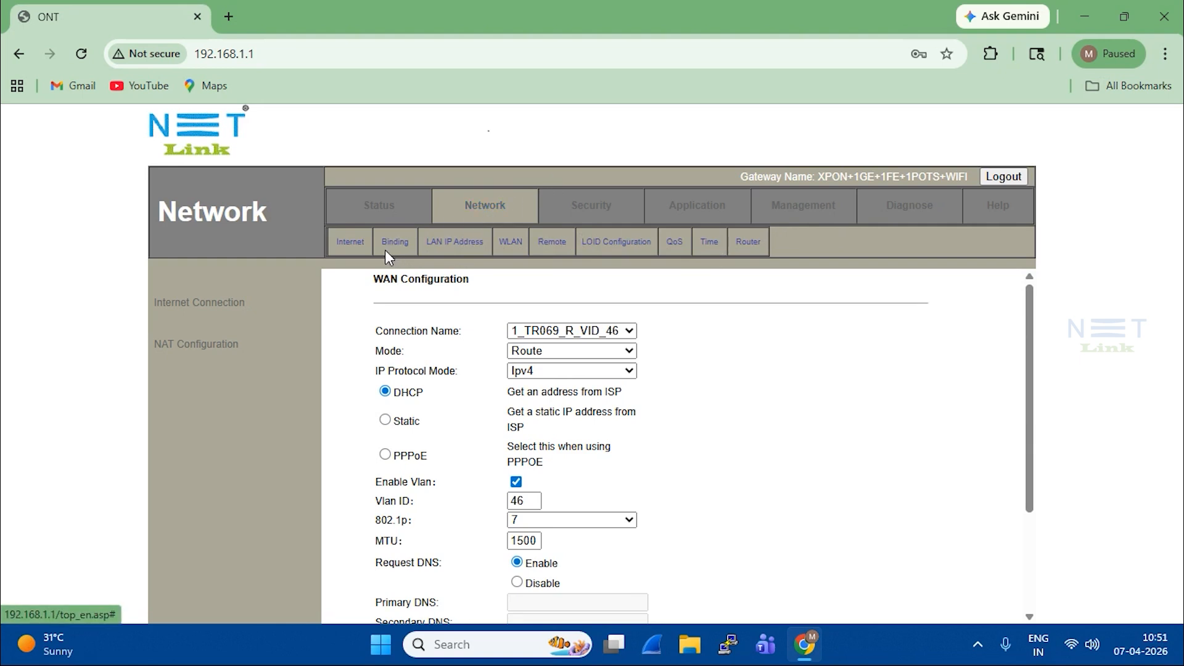
{"action": "left_click_drag", "start_coordinate": [374, 279], "coordinate": [481, 285]}
{"action": "left_click", "coordinate": [567, 290]}
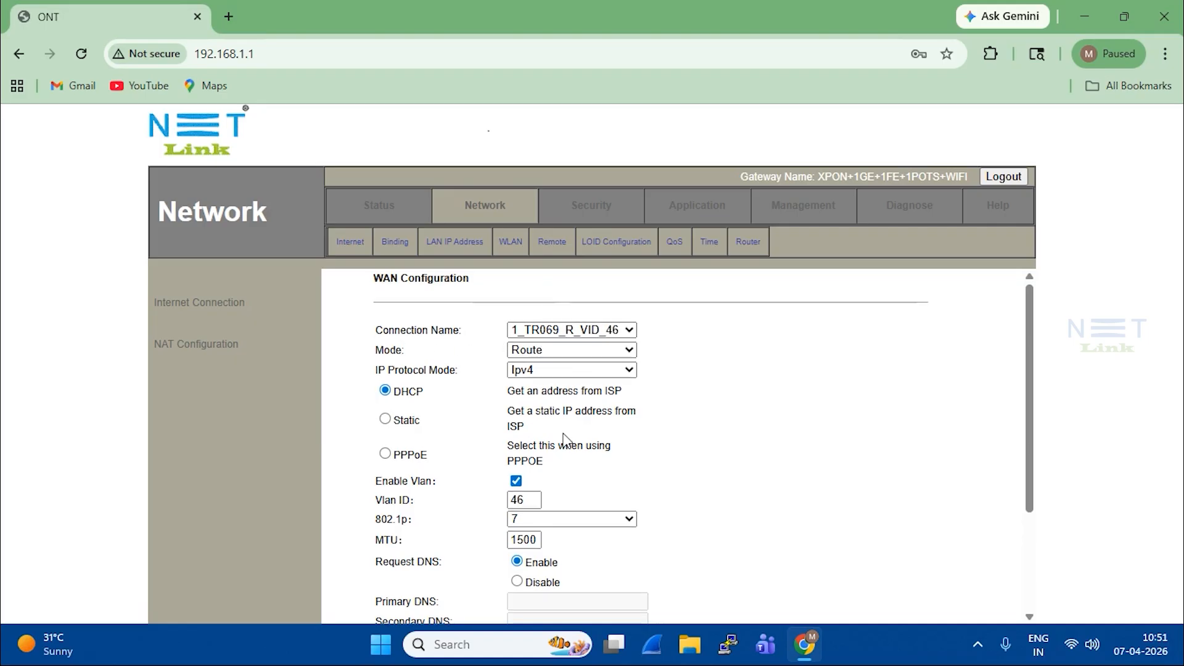
{"action": "scroll", "coordinate": [568, 432], "scroll_direction": "down", "scroll_amount": 3}
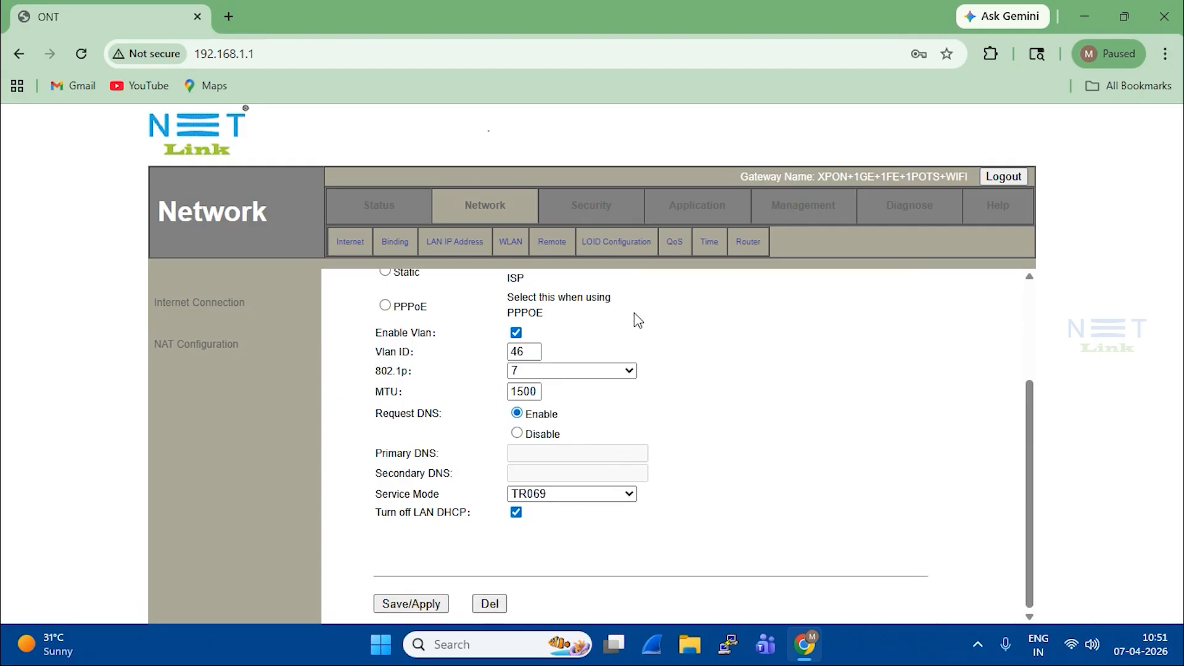
{"action": "scroll", "coordinate": [649, 338], "scroll_direction": "up", "scroll_amount": 3}
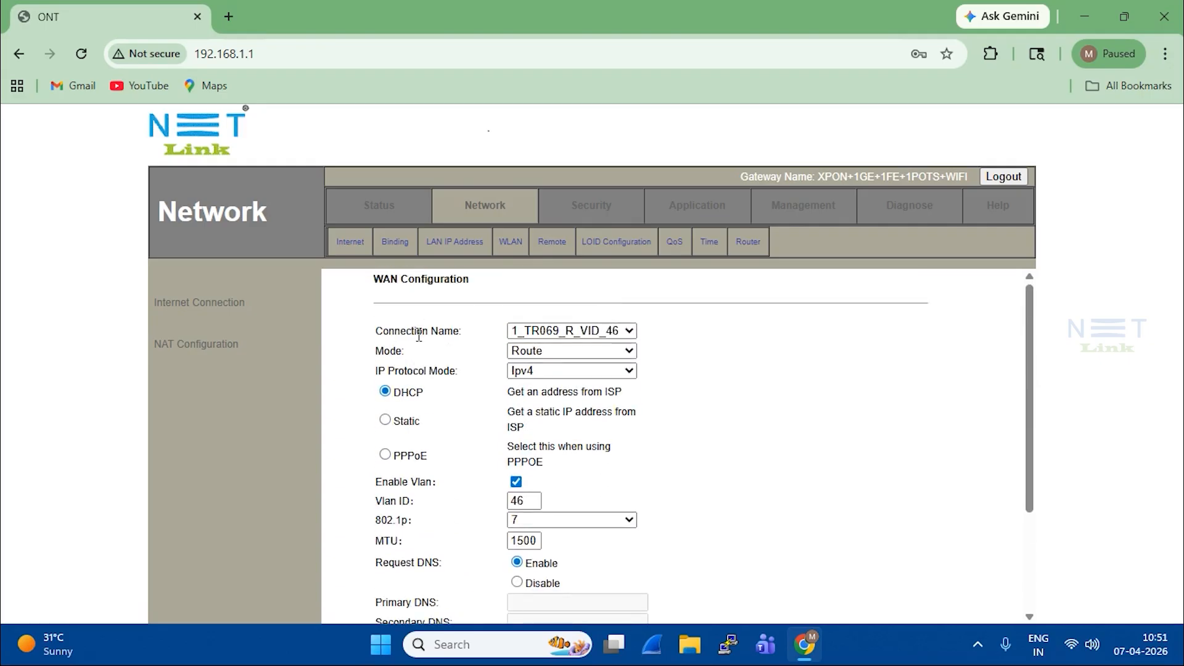
Step: Delete the existing TR069 WAN connection and look at the connection name list
{"action": "left_click", "coordinate": [530, 333]}
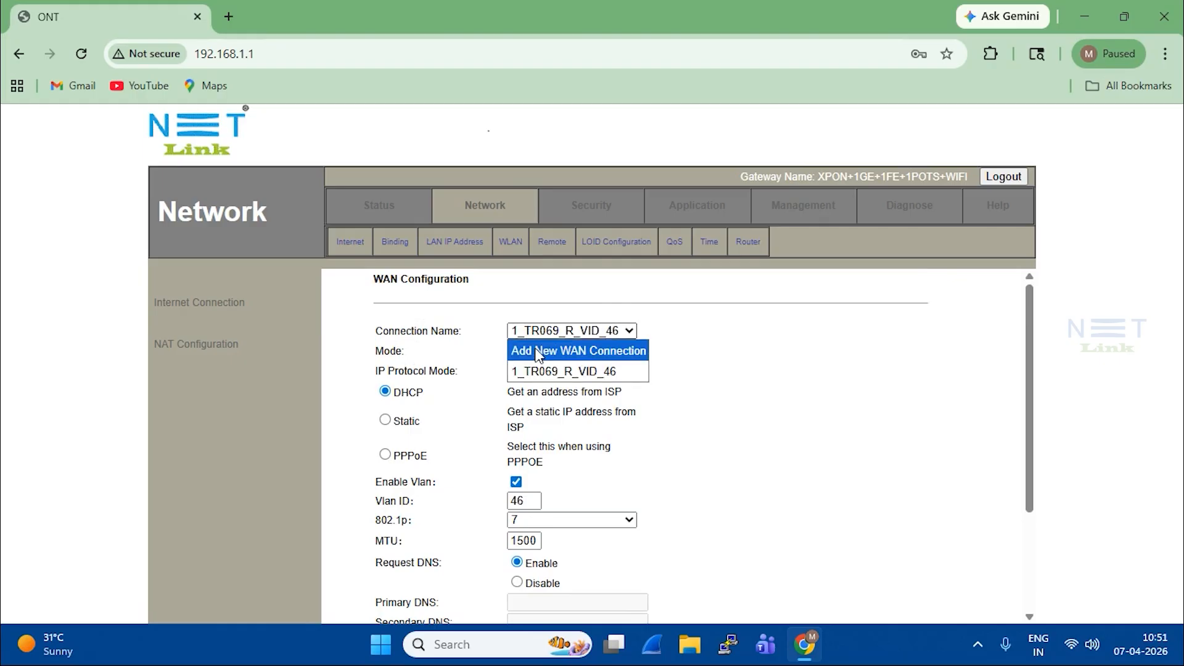
{"action": "left_click", "coordinate": [739, 375]}
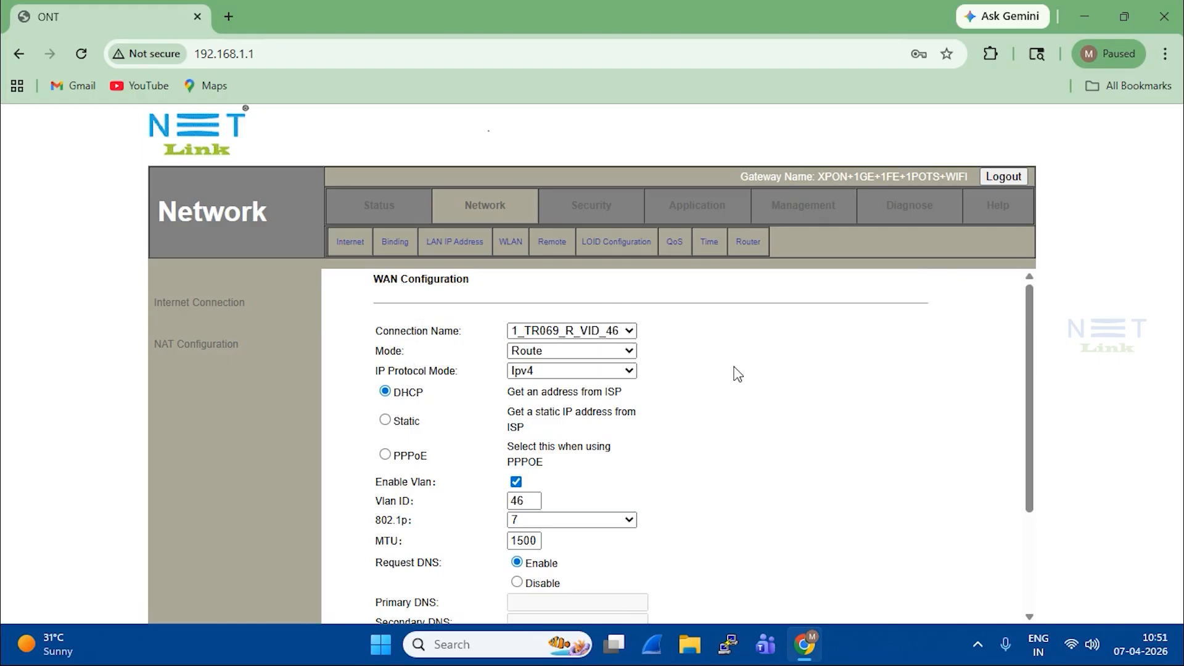
{"action": "scroll", "coordinate": [734, 378], "scroll_direction": "down", "scroll_amount": 2}
{"action": "scroll", "coordinate": [615, 419], "scroll_direction": "up", "scroll_amount": 2}
{"action": "scroll", "coordinate": [499, 401], "scroll_direction": "down", "scroll_amount": 3}
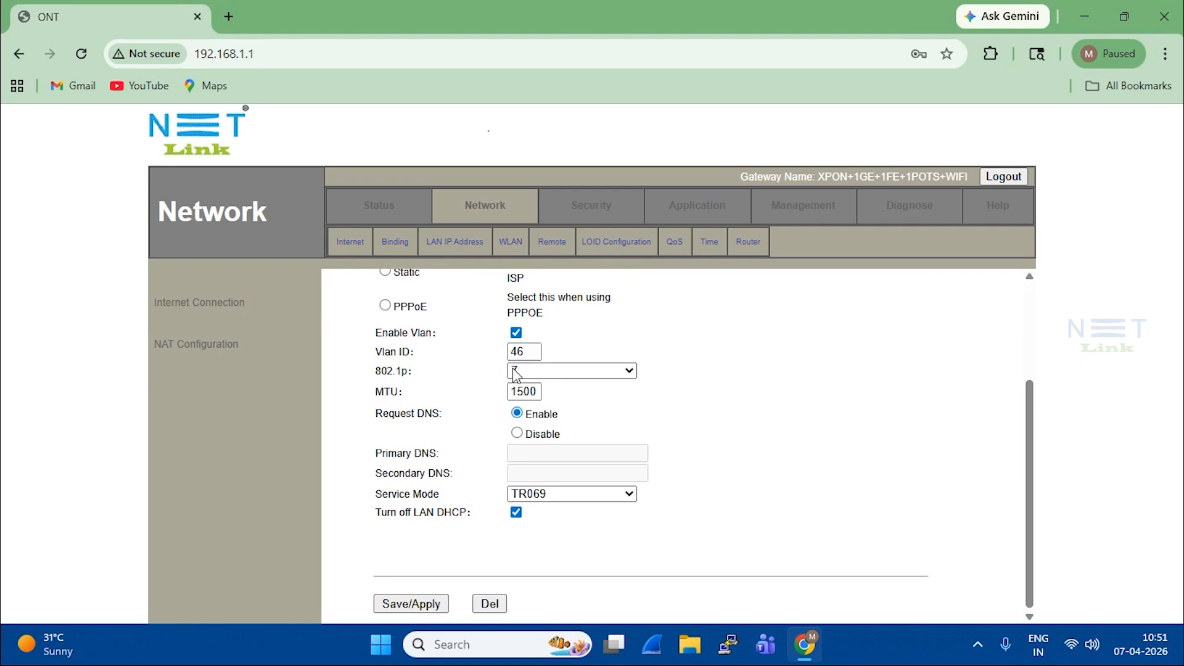
{"action": "left_click", "coordinate": [485, 607]}
{"action": "left_click", "coordinate": [490, 604]}
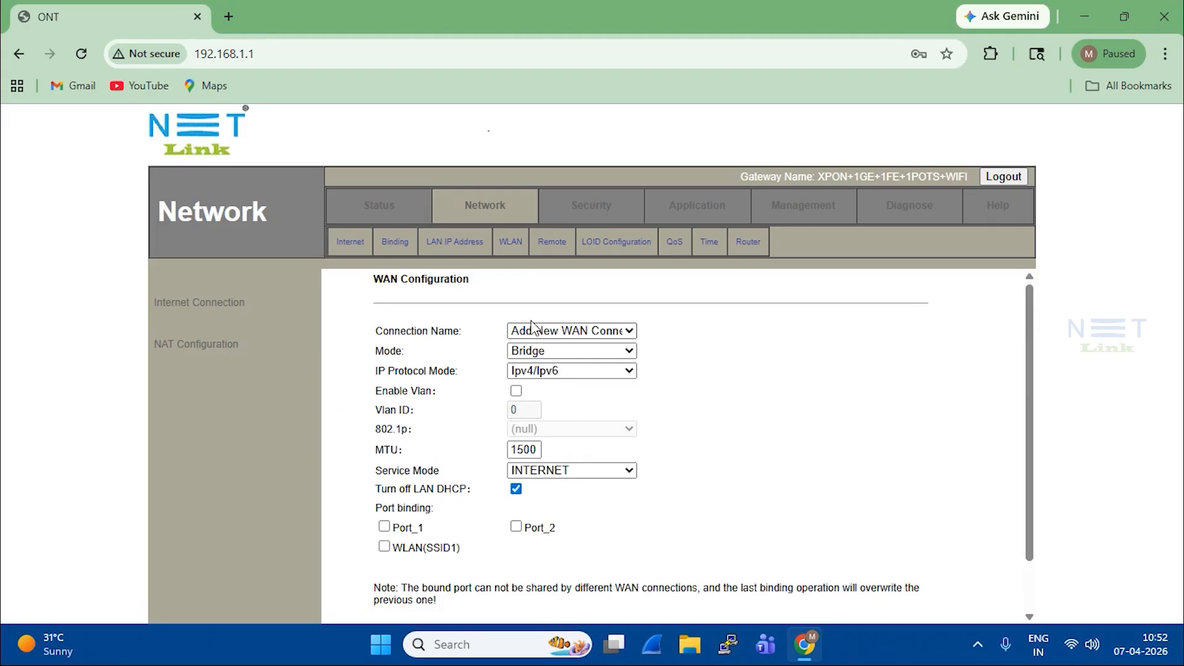
{"action": "left_click", "coordinate": [608, 331]}
{"action": "left_click", "coordinate": [607, 338]}
{"action": "left_click", "coordinate": [604, 330]}
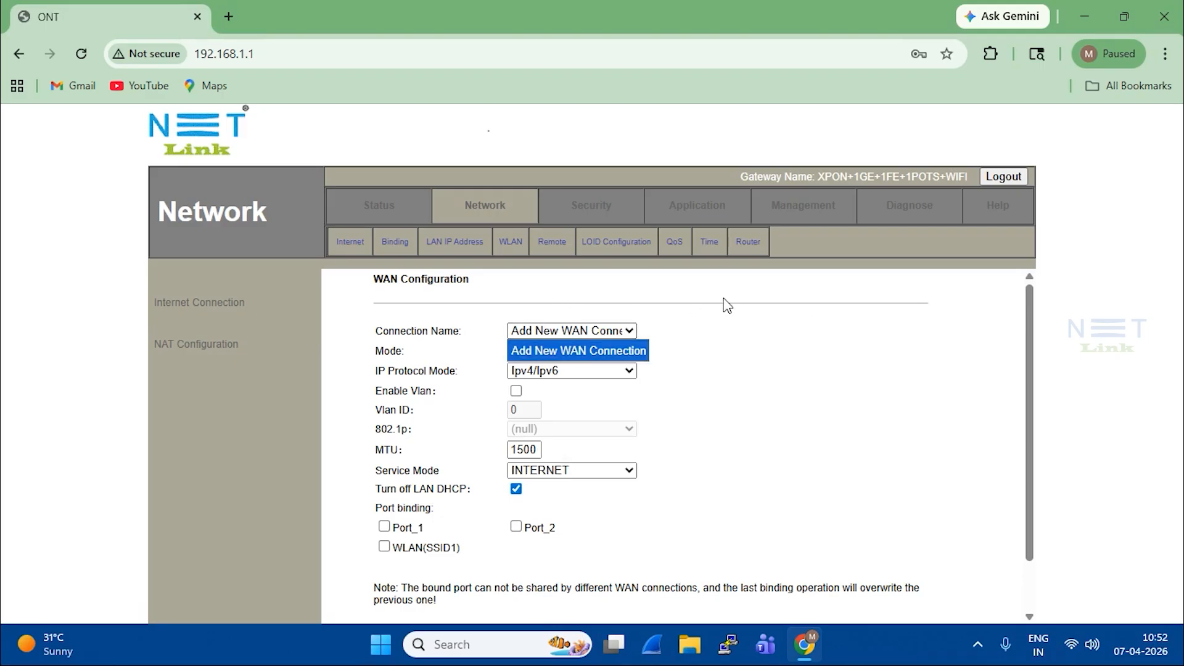
{"action": "left_click", "coordinate": [713, 346]}
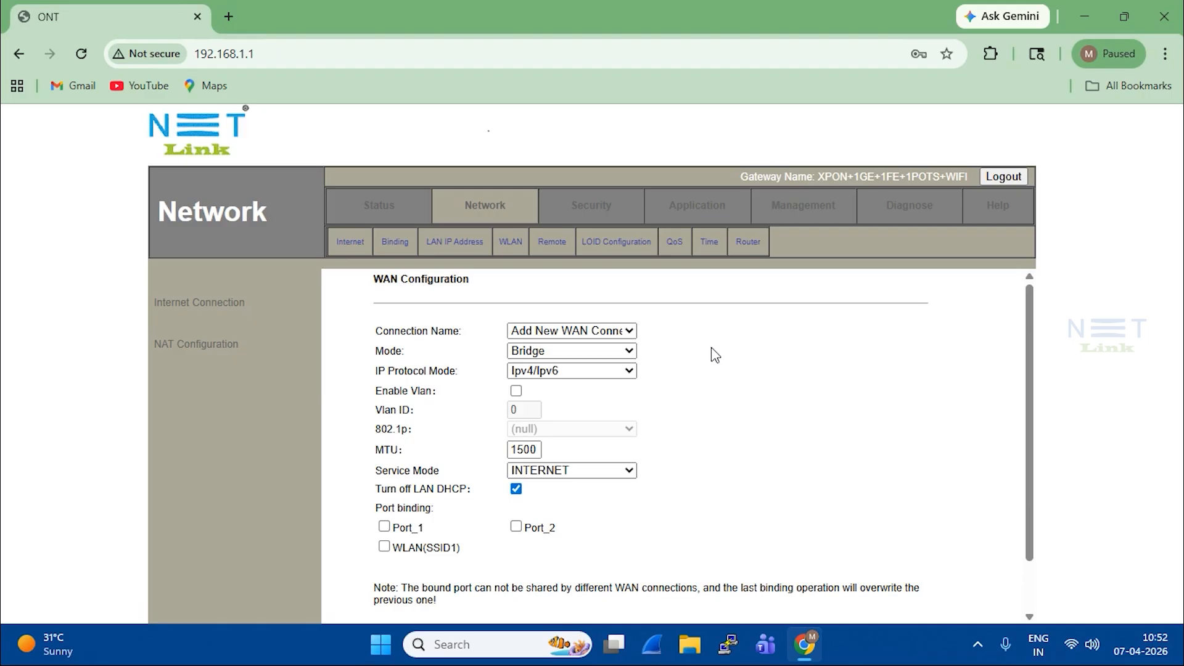
Step: Check WAN connection and EPON link status, confirming the link shows Registered
{"action": "left_click", "coordinate": [379, 209]}
{"action": "left_click", "coordinate": [462, 243]}
{"action": "left_click", "coordinate": [178, 387]}
{"action": "double_click", "coordinate": [506, 302]}
Step: Choose Add New WAN Connection on the WAN Configuration page
{"action": "left_click", "coordinate": [485, 205]}
{"action": "left_click", "coordinate": [542, 333]}
{"action": "left_click", "coordinate": [544, 346]}
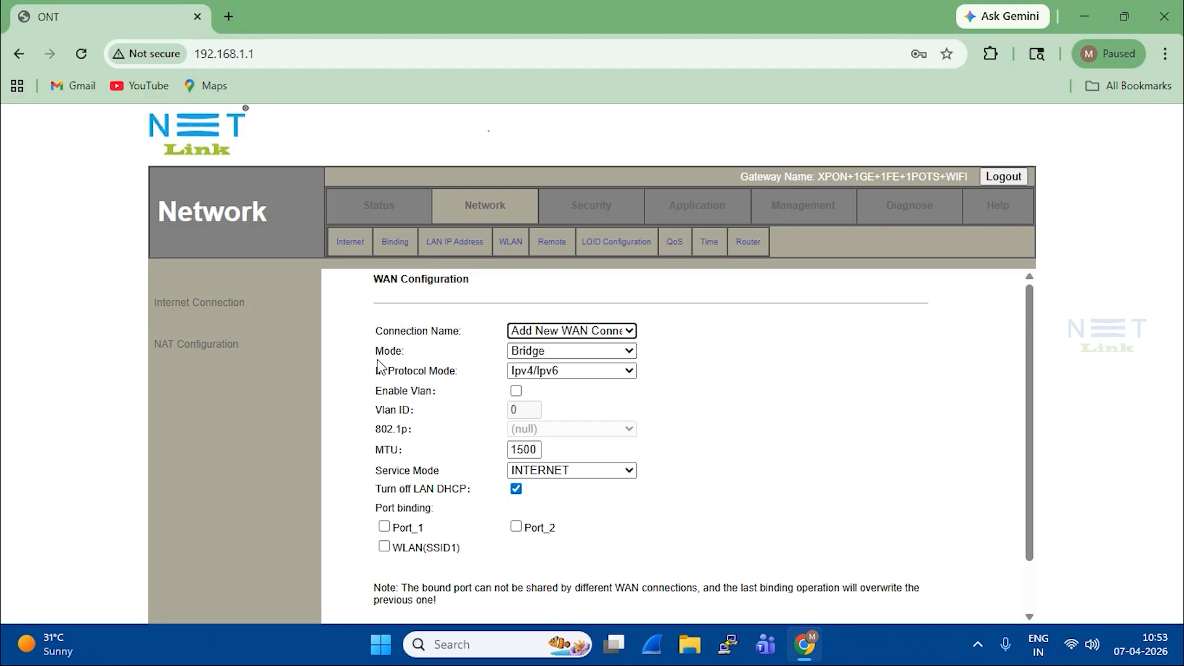
Step: Change the connection Mode from Bridge to Route and IP Protocol Mode to Ipv4
{"action": "left_click", "coordinate": [550, 353]}
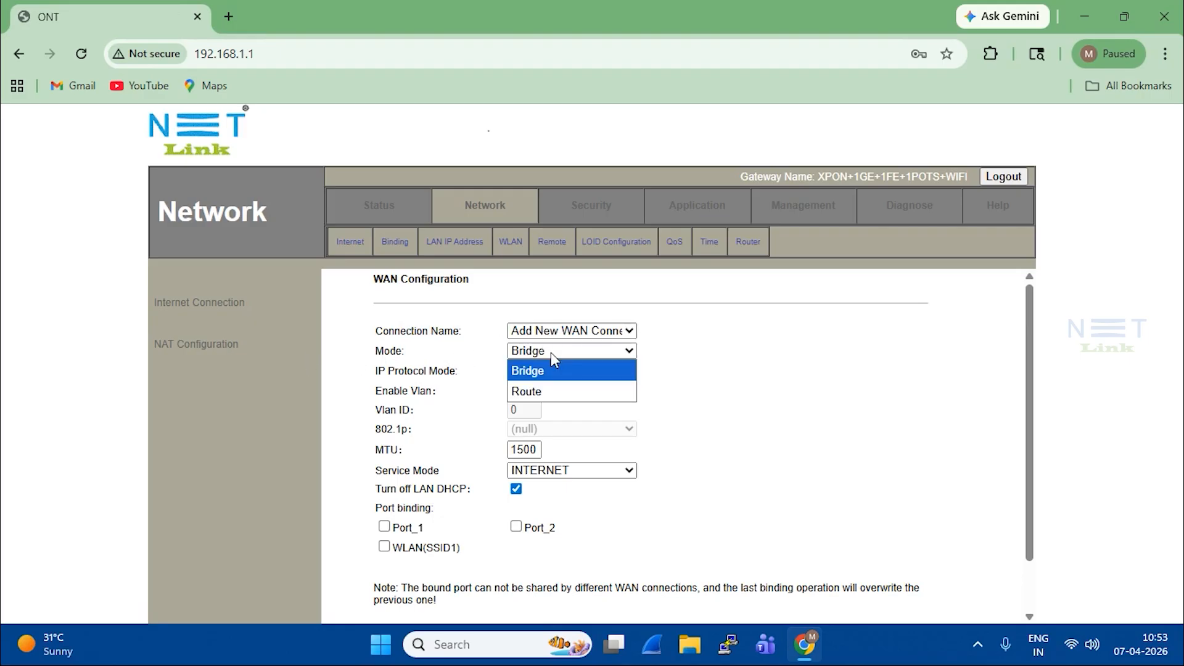
{"action": "left_click", "coordinate": [547, 391]}
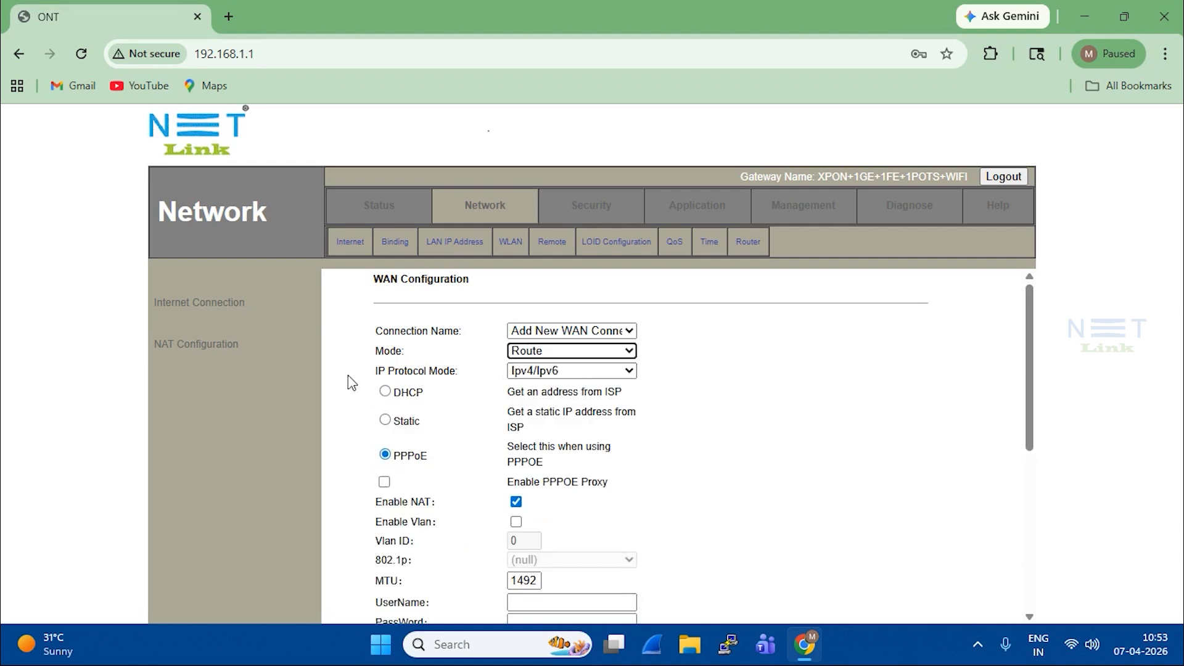
{"action": "left_click", "coordinate": [557, 371]}
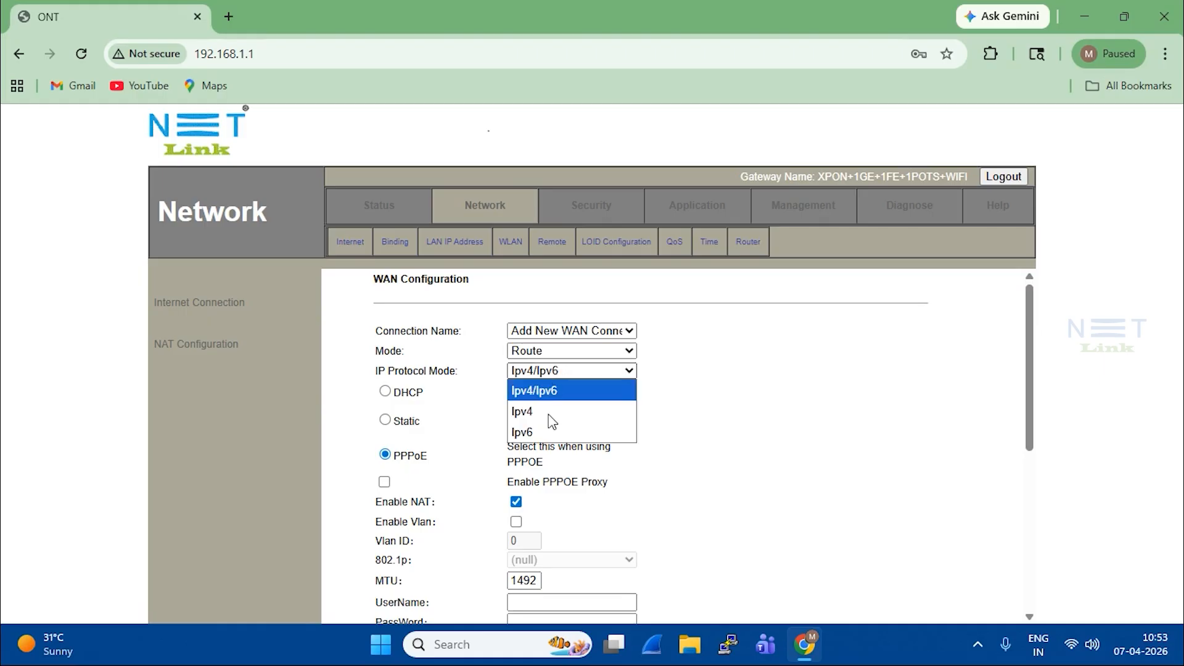
{"action": "left_click", "coordinate": [544, 410]}
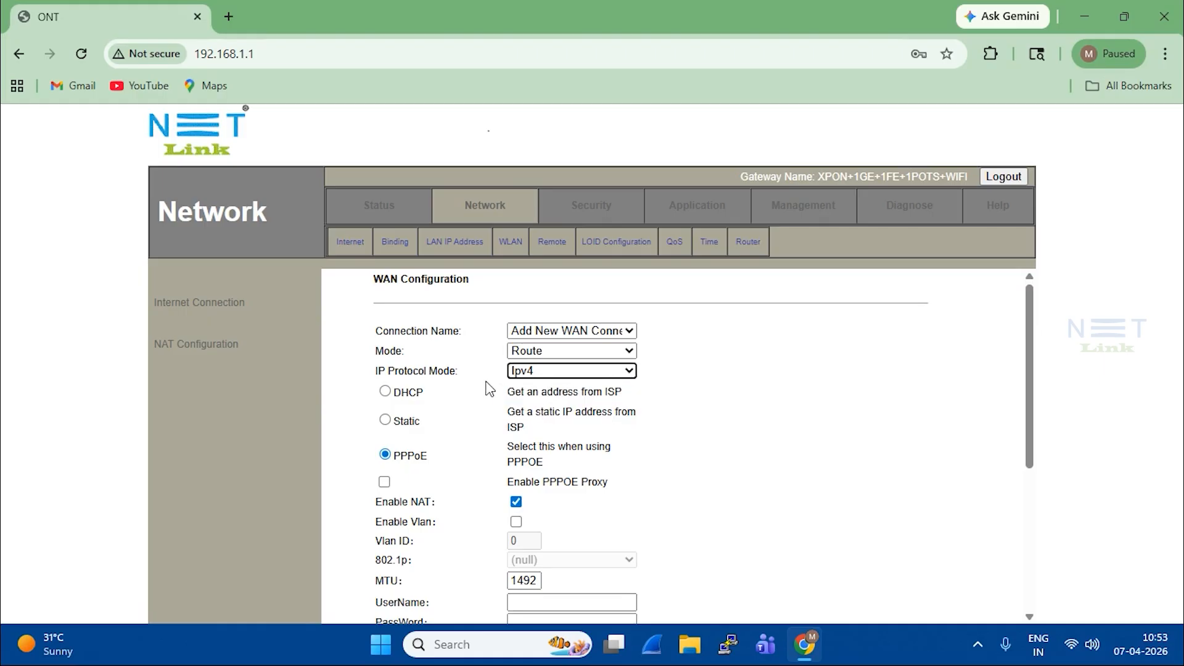
{"action": "left_click", "coordinate": [544, 373]}
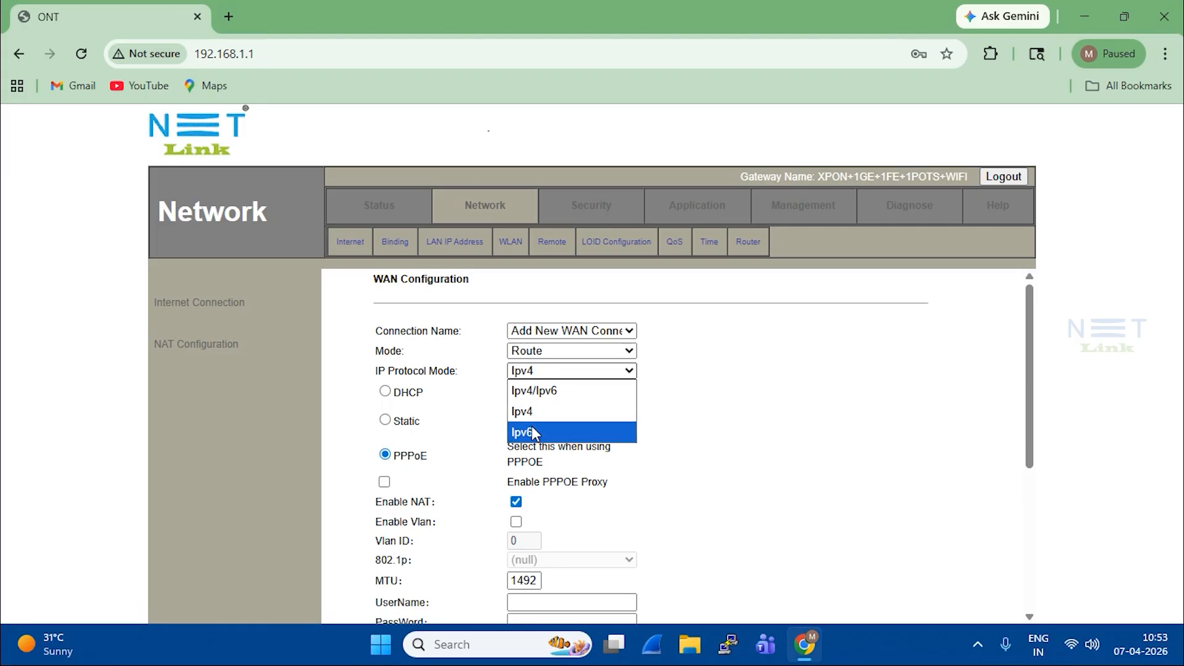
{"action": "left_click", "coordinate": [534, 412]}
{"action": "left_click", "coordinate": [579, 372]}
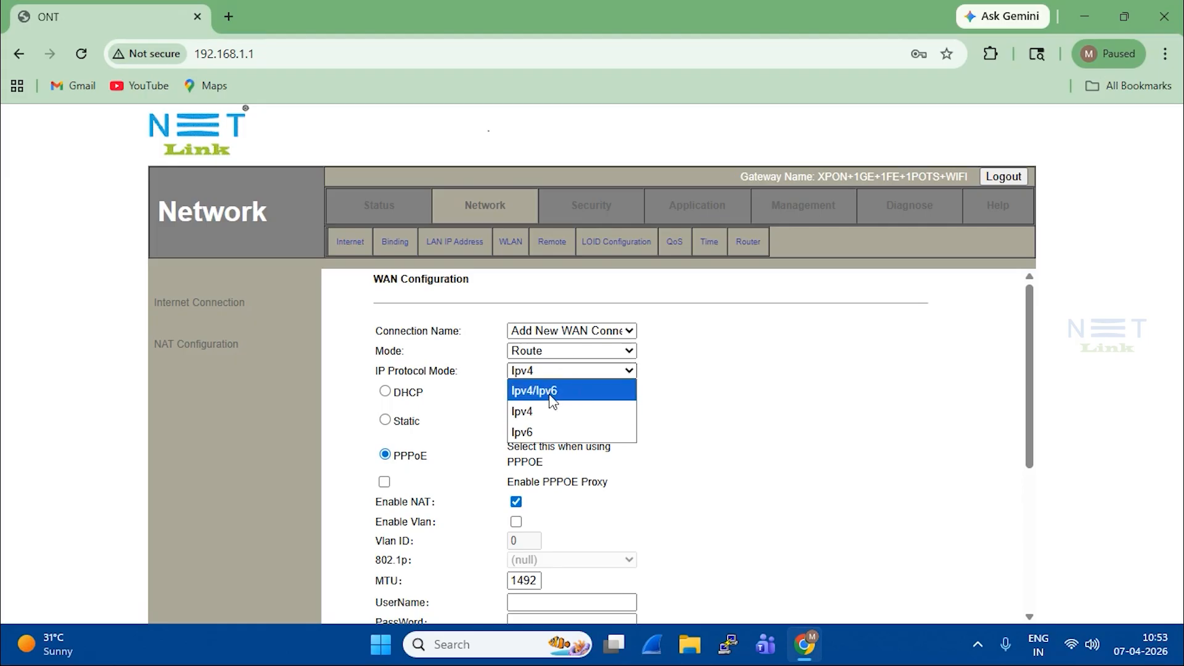
{"action": "left_click", "coordinate": [534, 412]}
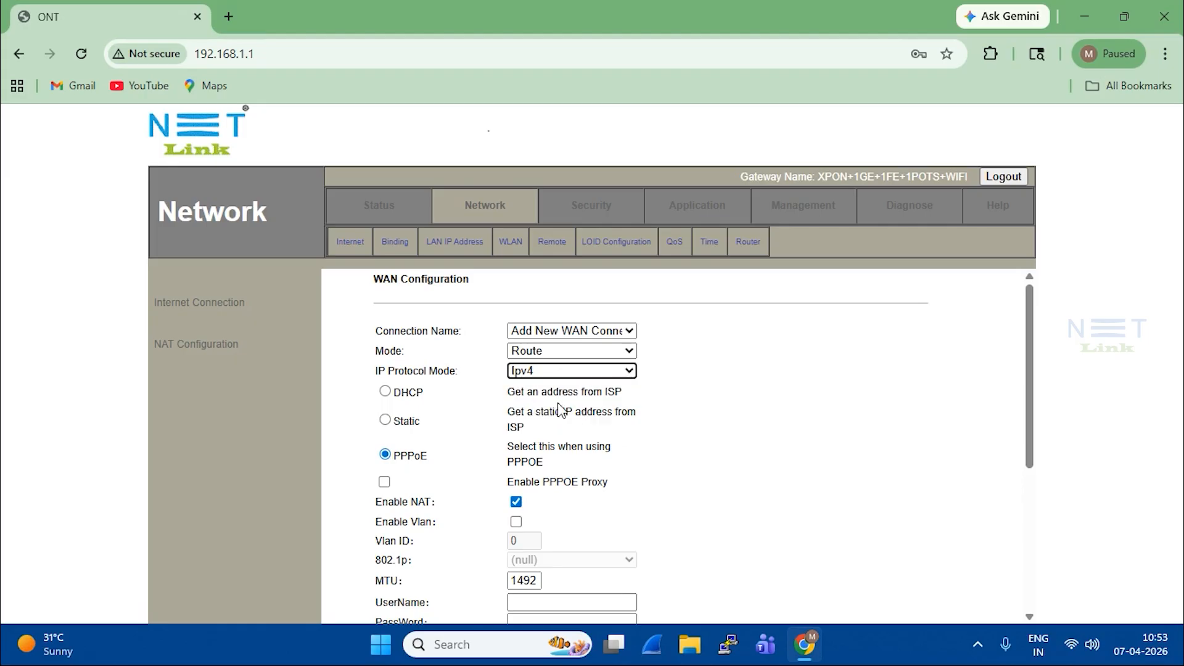
{"action": "left_click_drag", "start_coordinate": [402, 392], "coordinate": [448, 404]}
{"action": "left_click", "coordinate": [384, 391]}
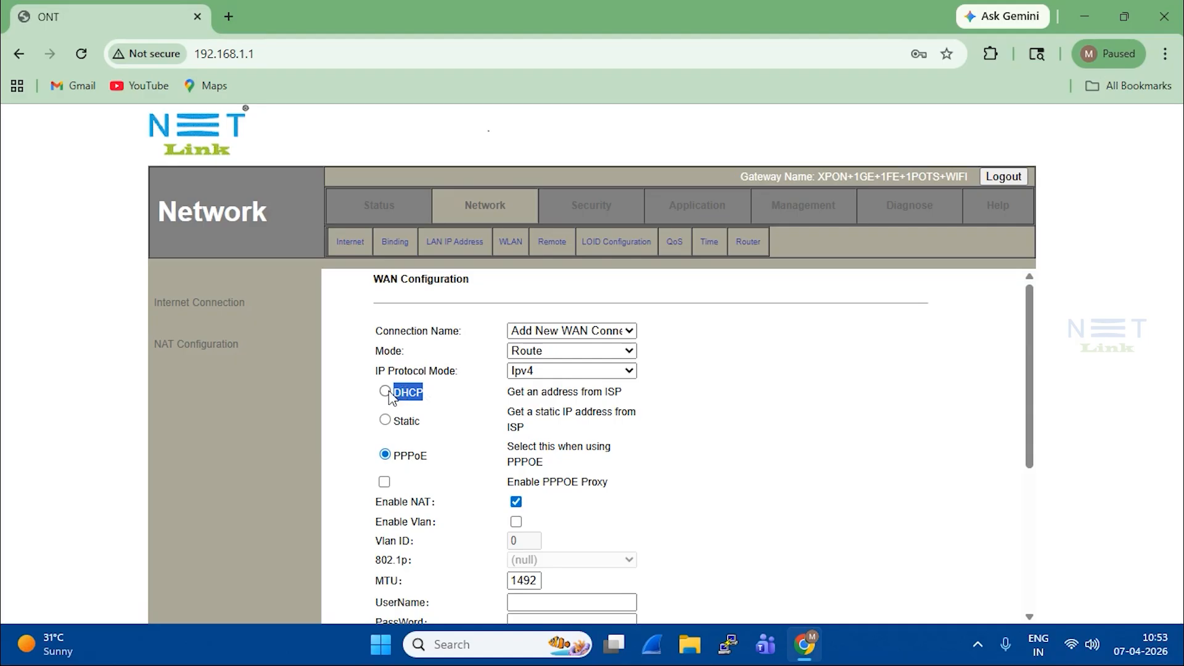
{"action": "left_click", "coordinate": [460, 404]}
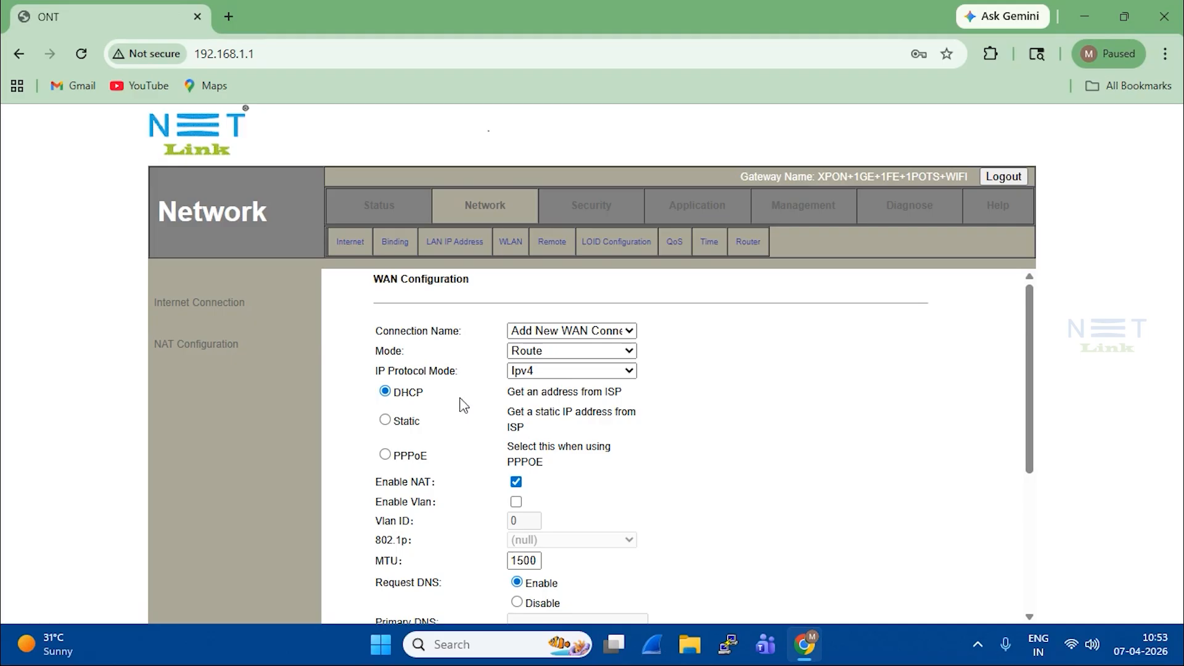
{"action": "left_click", "coordinate": [385, 421]}
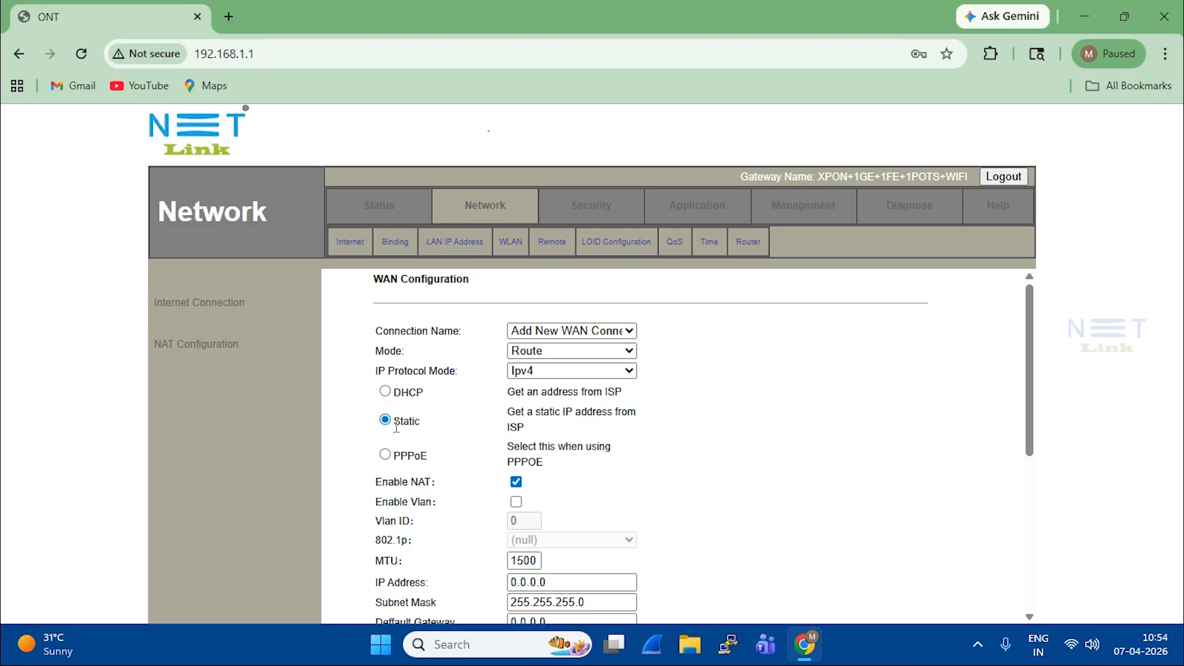
{"action": "left_click", "coordinate": [570, 581]}
{"action": "left_click_drag", "start_coordinate": [576, 582], "coordinate": [523, 581]}
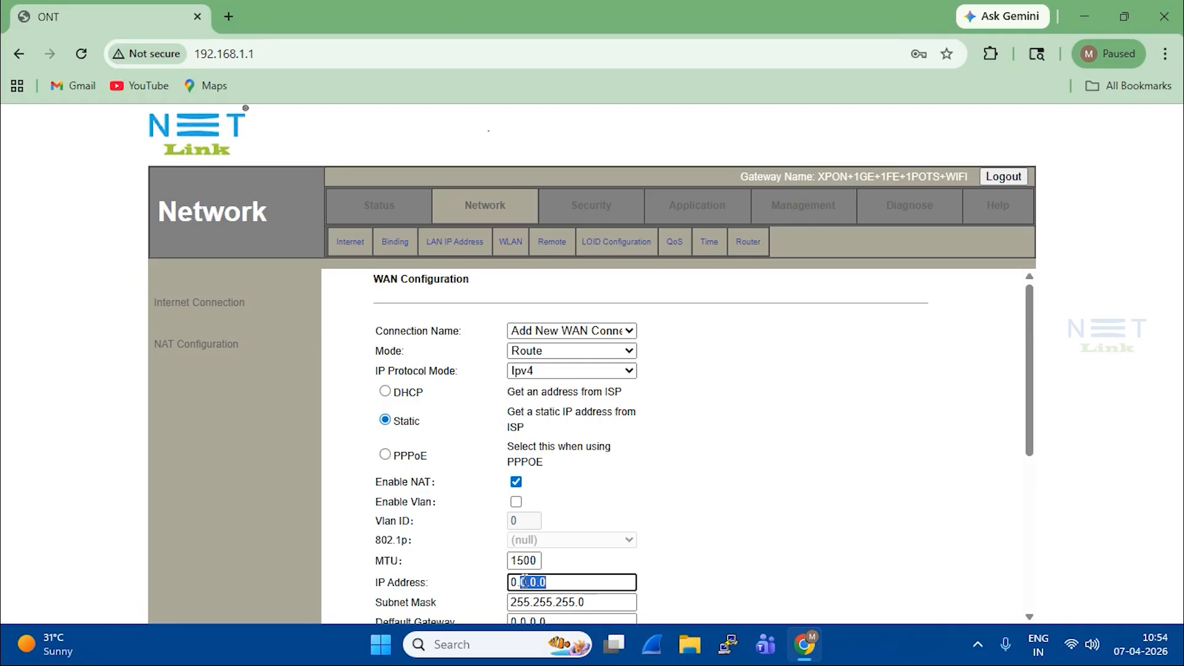
{"action": "left_click", "coordinate": [679, 502]}
{"action": "left_click", "coordinate": [385, 455]}
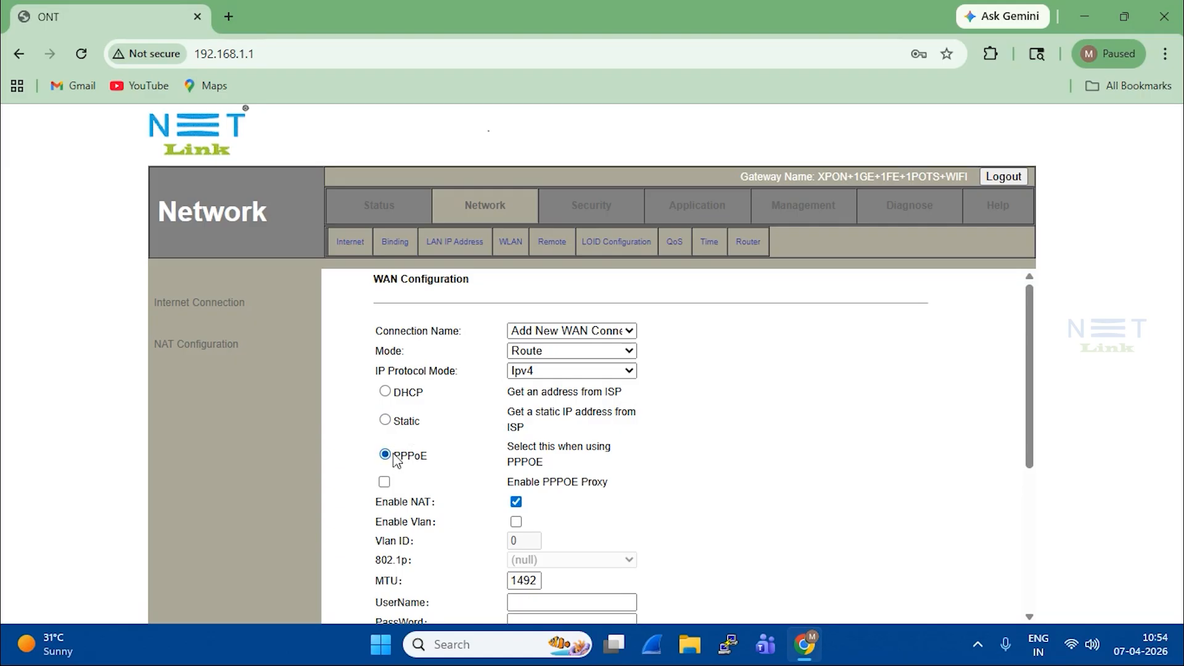
{"action": "left_click_drag", "start_coordinate": [393, 456], "coordinate": [434, 458]}
{"action": "left_click", "coordinate": [441, 467]}
{"action": "scroll", "coordinate": [444, 432], "scroll_direction": "down", "scroll_amount": 3}
{"action": "scroll", "coordinate": [444, 432], "scroll_direction": "up", "scroll_amount": 3}
{"action": "left_click_drag", "start_coordinate": [374, 502], "coordinate": [431, 504]}
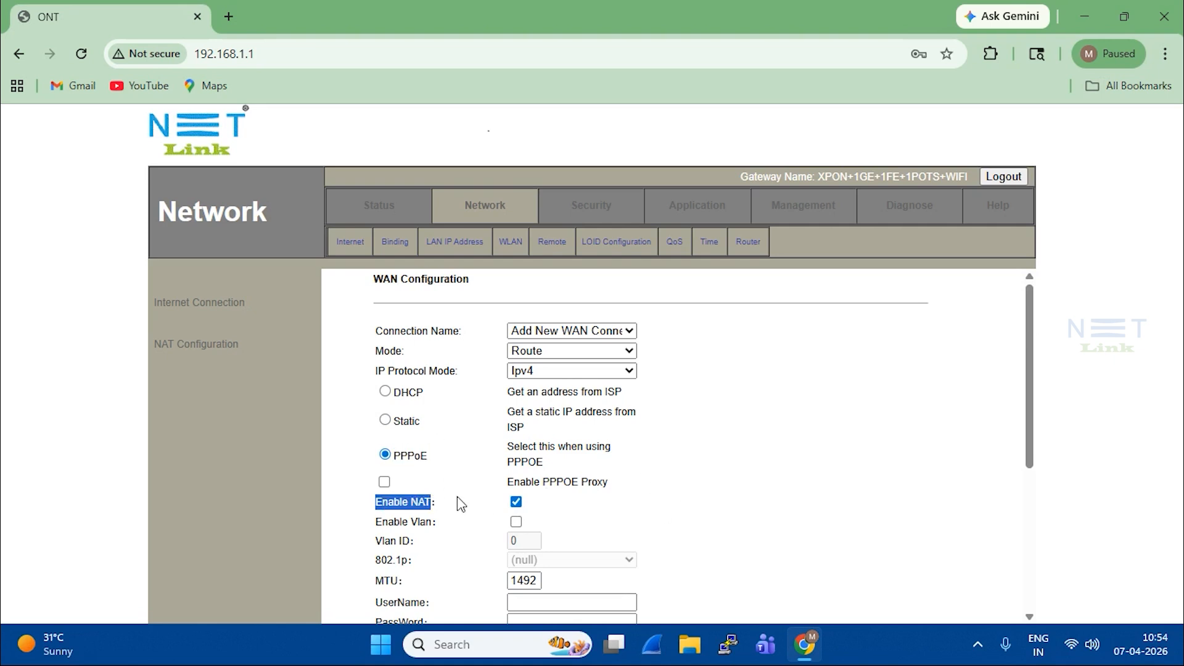
{"action": "left_click", "coordinate": [498, 512]}
{"action": "left_click", "coordinate": [517, 503]}
{"action": "left_click", "coordinate": [516, 502]}
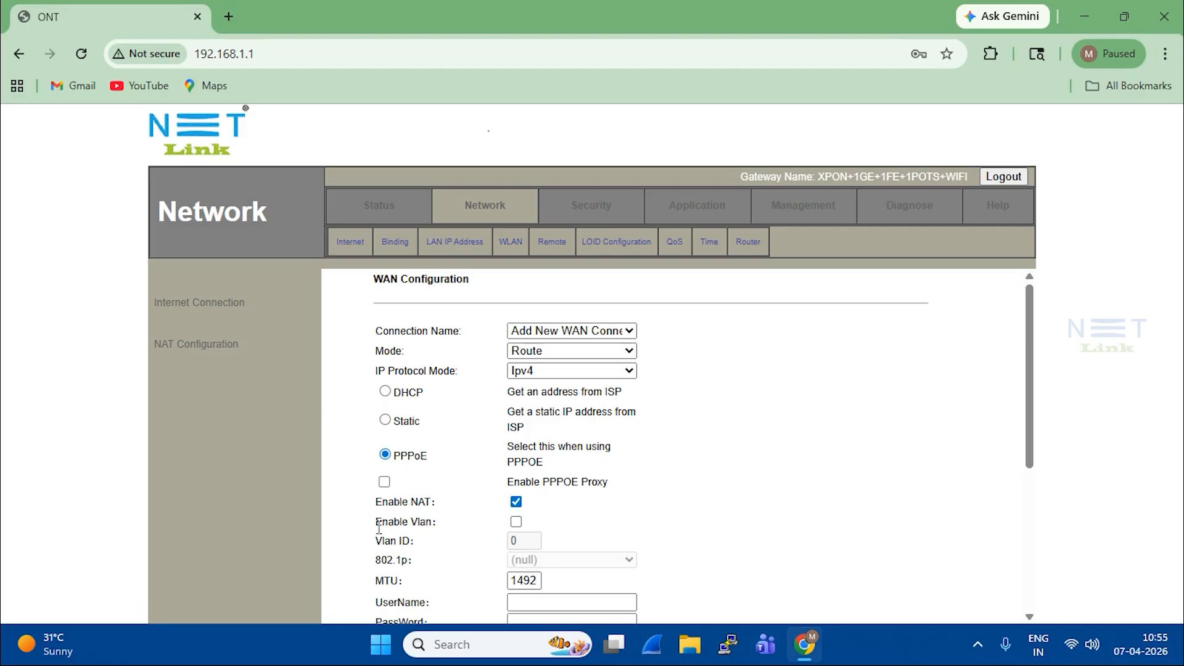
{"action": "left_click_drag", "start_coordinate": [375, 522], "coordinate": [435, 520]}
{"action": "left_click", "coordinate": [632, 518]}
Step: Enable VLAN and set the Vlan ID to 105
{"action": "left_click", "coordinate": [517, 522]}
{"action": "left_click", "coordinate": [521, 539]}
{"action": "double_click", "coordinate": [521, 539]}
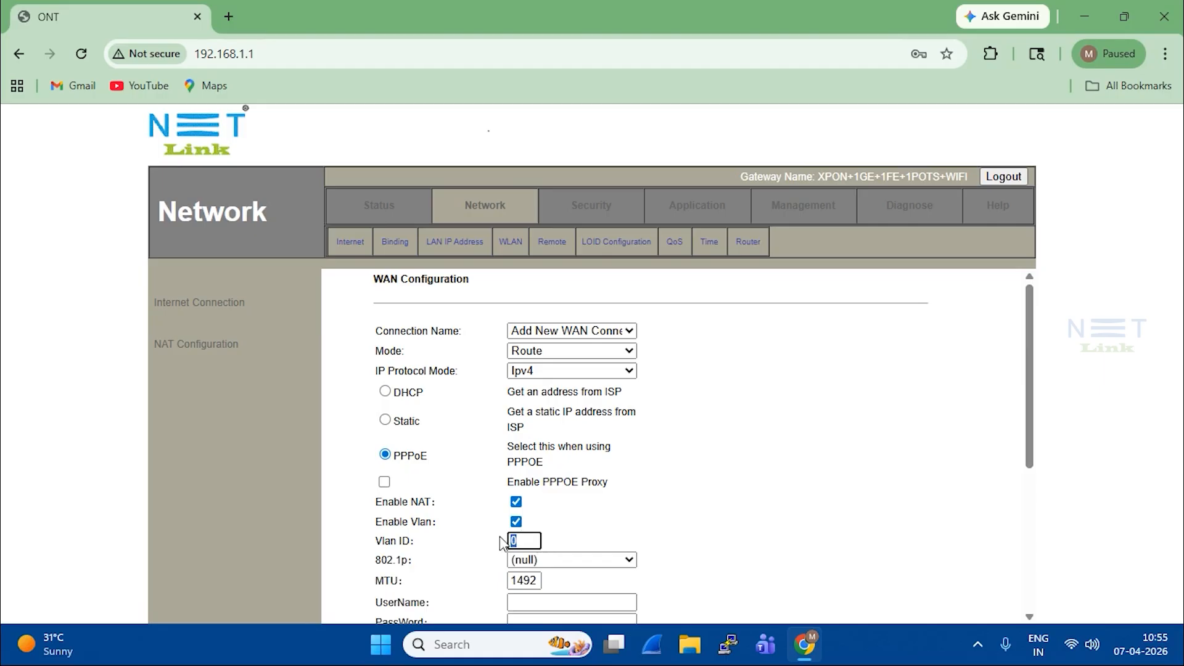
{"action": "type", "text": "105"}
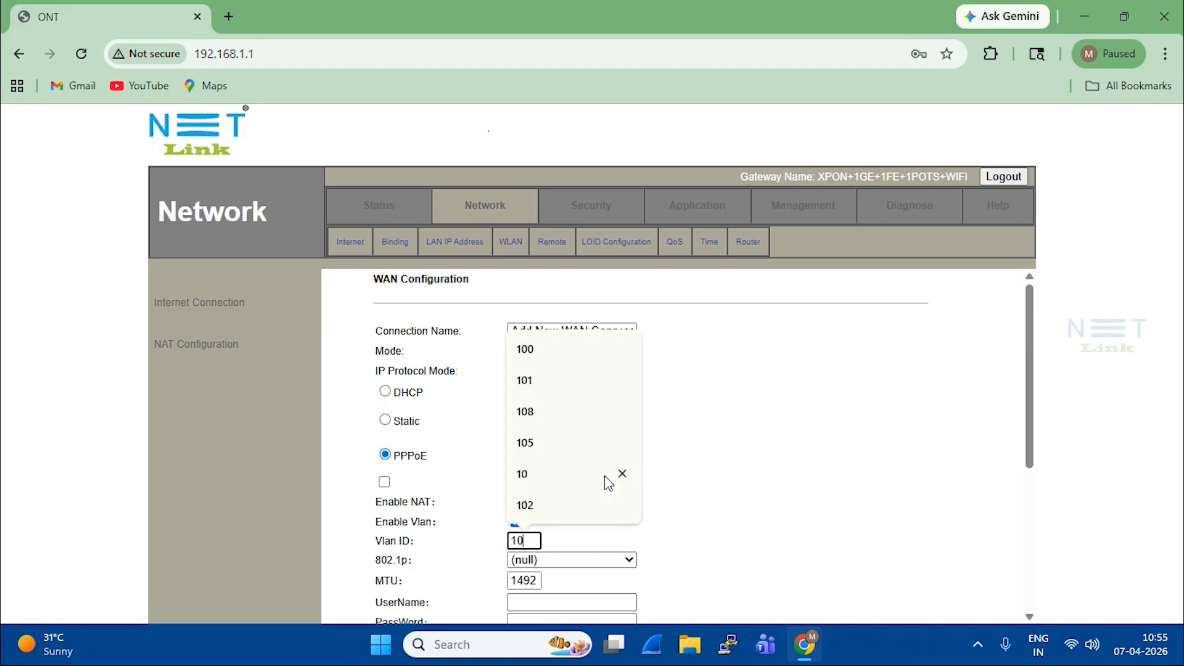
{"action": "left_click", "coordinate": [673, 503]}
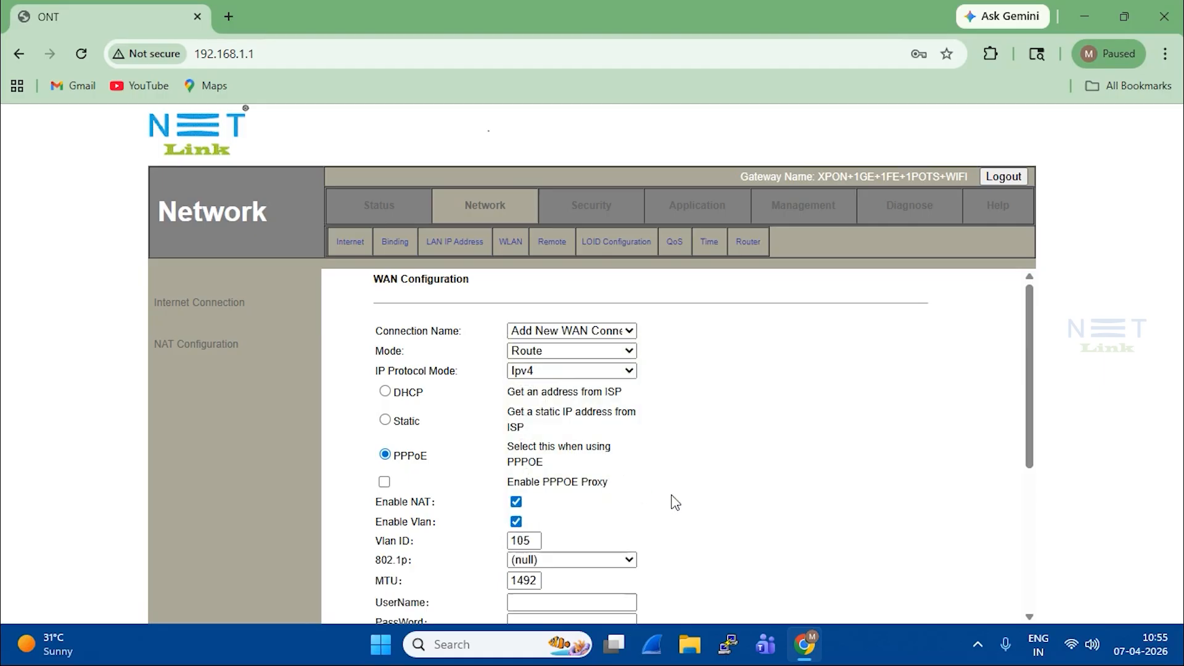
{"action": "scroll", "coordinate": [671, 502], "scroll_direction": "down", "scroll_amount": 3}
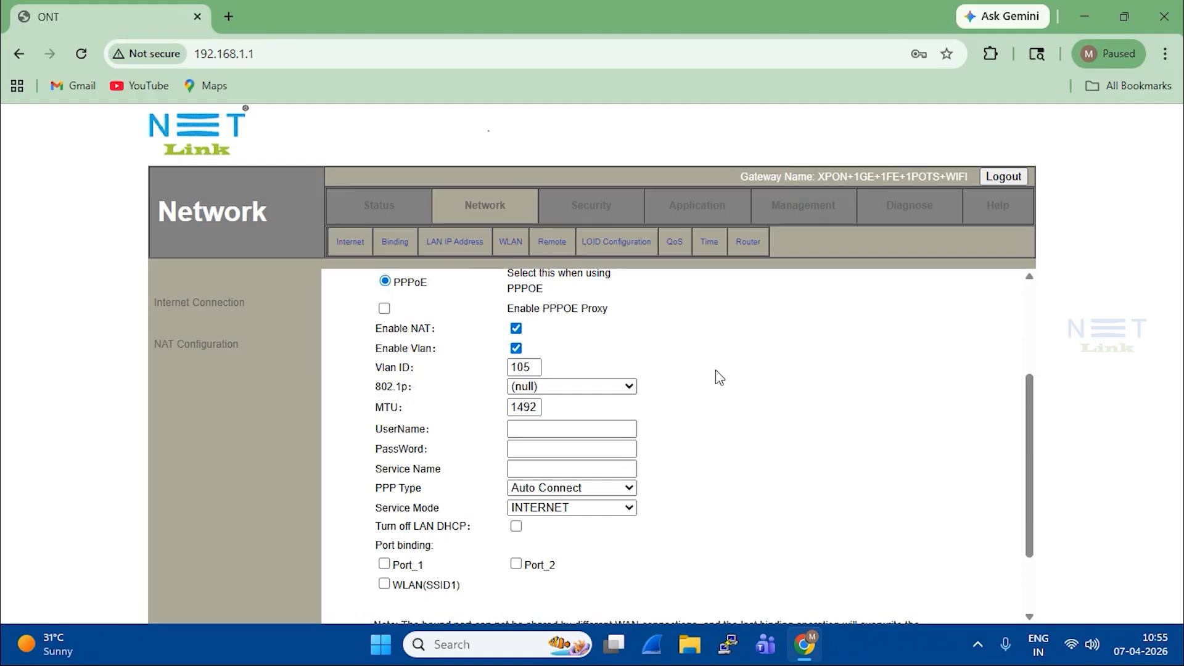
Step: Leave 802.1p priority at (null) and keep MTU at 1492
{"action": "double_click", "coordinate": [394, 388]}
{"action": "left_click", "coordinate": [629, 387]}
{"action": "left_click", "coordinate": [609, 406]}
{"action": "left_click", "coordinate": [593, 388]}
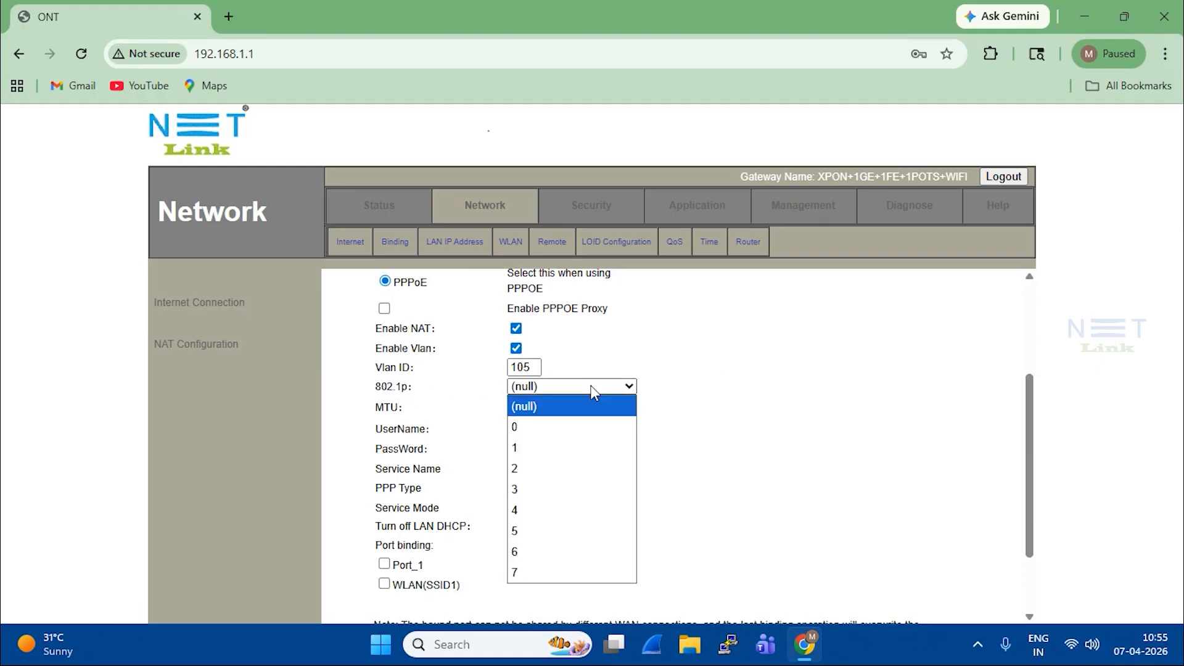
{"action": "left_click", "coordinate": [896, 383]}
{"action": "left_click", "coordinate": [624, 384]}
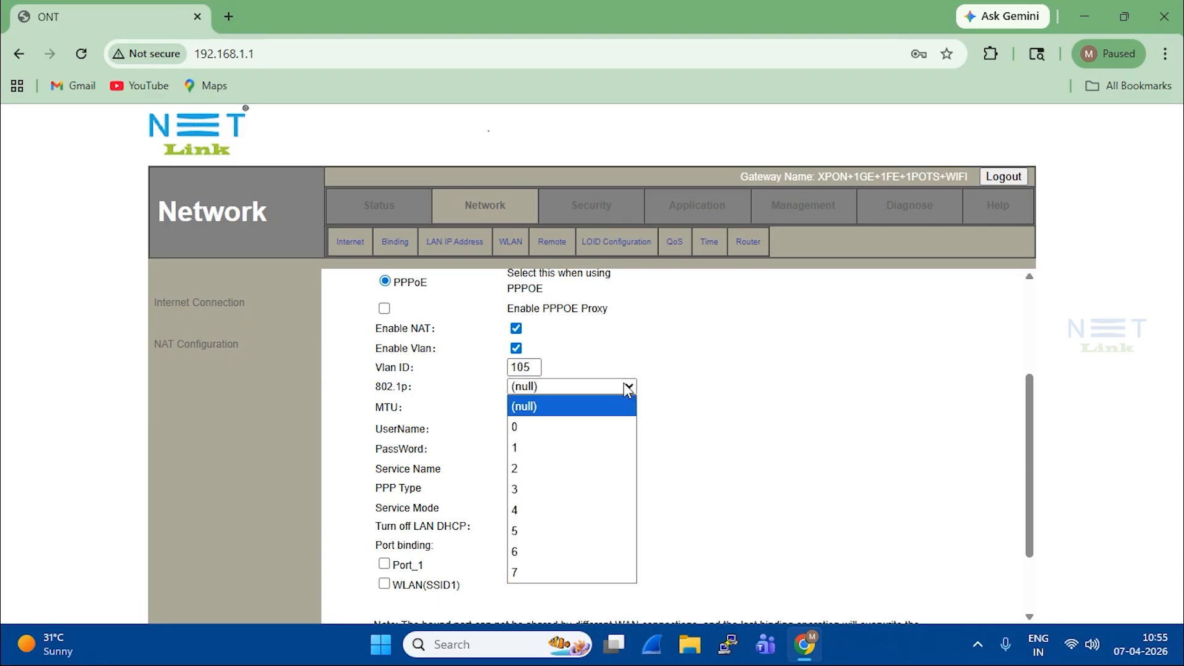
{"action": "left_click", "coordinate": [599, 417]}
{"action": "left_click_drag", "start_coordinate": [377, 408], "coordinate": [400, 407]}
{"action": "left_click", "coordinate": [570, 409]}
{"action": "left_click_drag", "start_coordinate": [511, 407], "coordinate": [551, 404]}
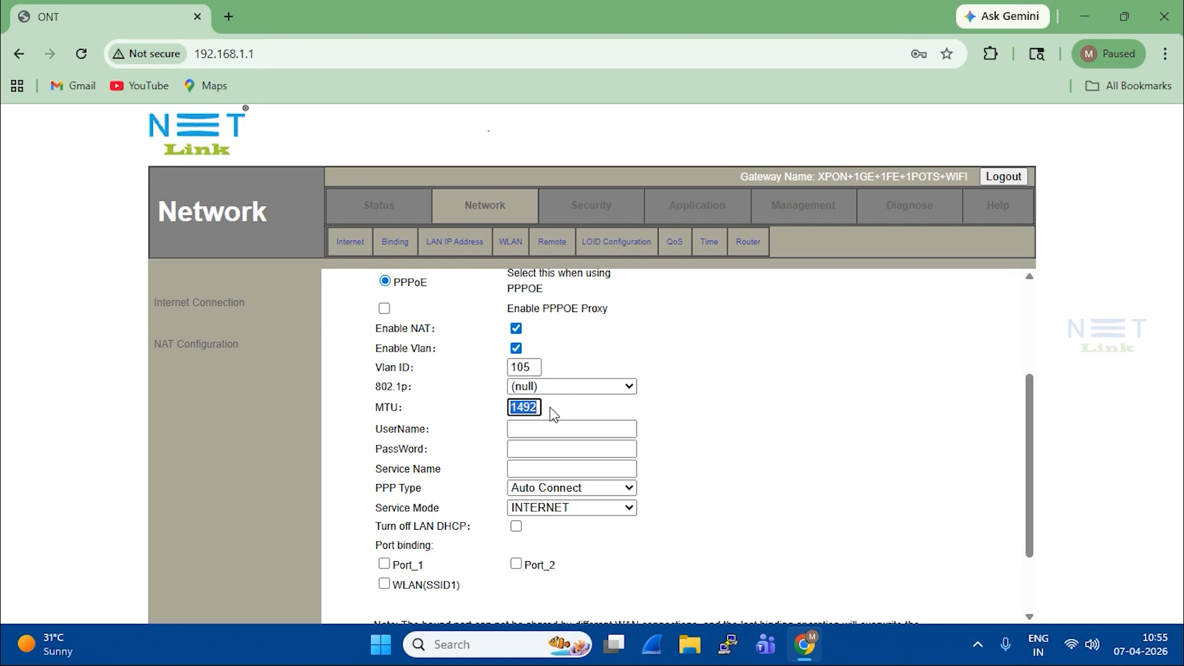
Step: Enter the PPPoE account username and password
{"action": "scroll", "coordinate": [552, 413], "scroll_direction": "up", "scroll_amount": 3}
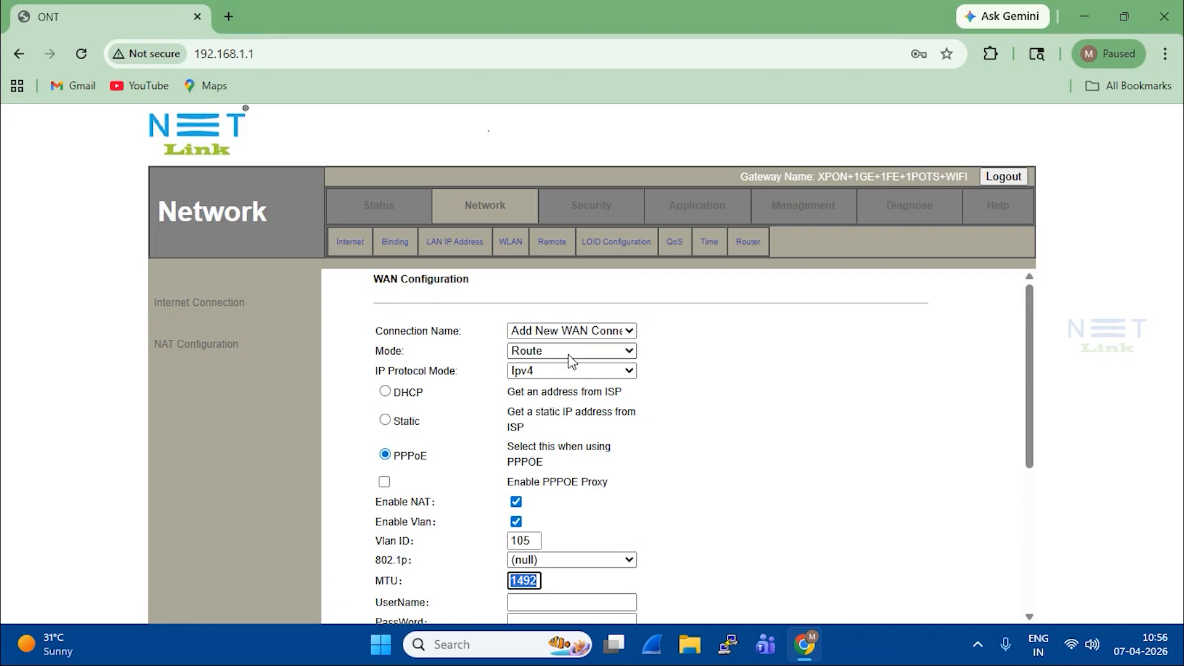
{"action": "scroll", "coordinate": [532, 503], "scroll_direction": "down", "scroll_amount": 1}
{"action": "left_click", "coordinate": [533, 514]}
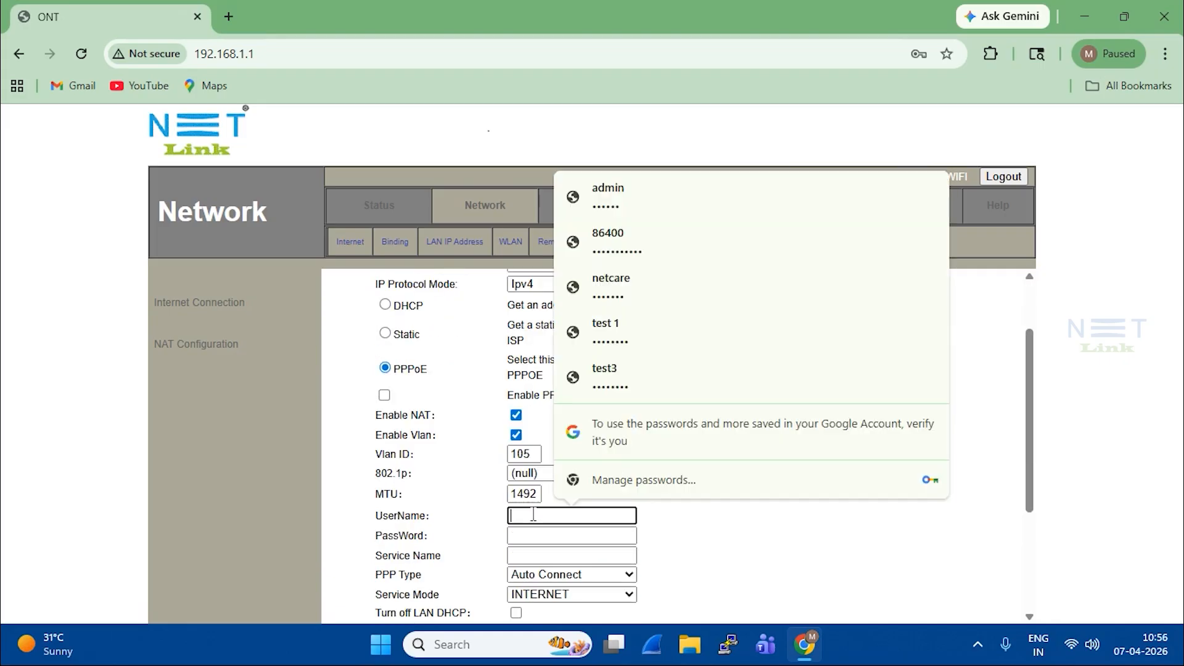
{"action": "type", "text": "test1"}
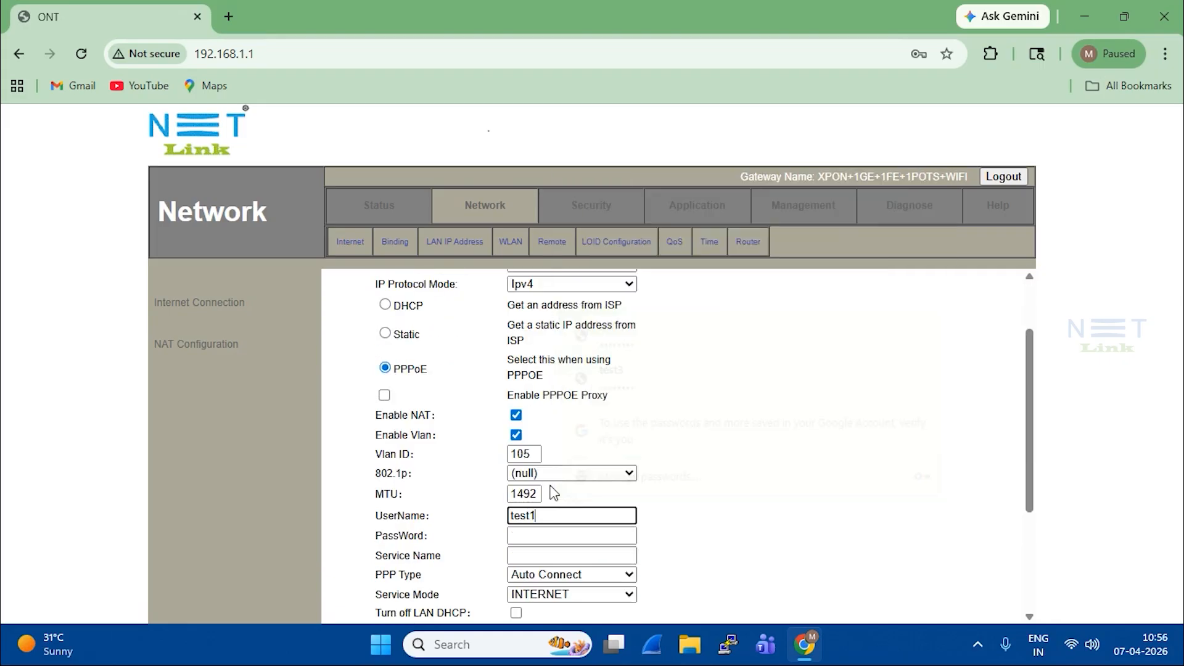
{"action": "key", "text": "Tab"}
{"action": "type", "text": "123456"}
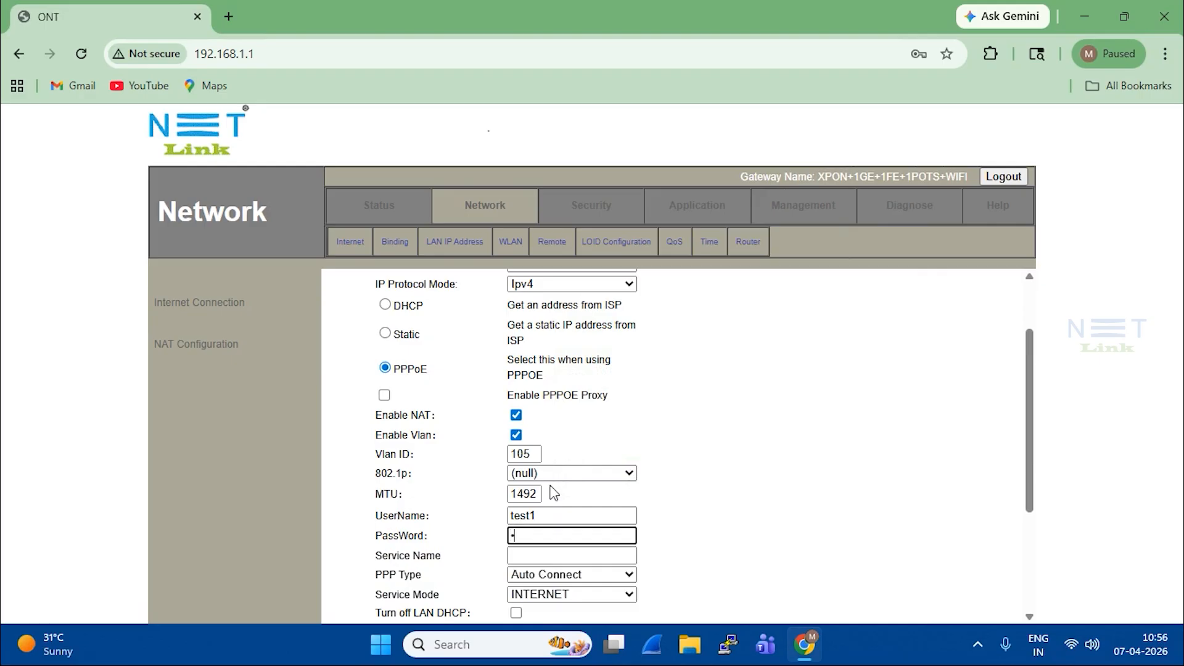
{"action": "type", "text": "78"}
Step: Leave Service Name empty and set the Turn off LAN DHCP option
{"action": "left_click", "coordinate": [537, 555]}
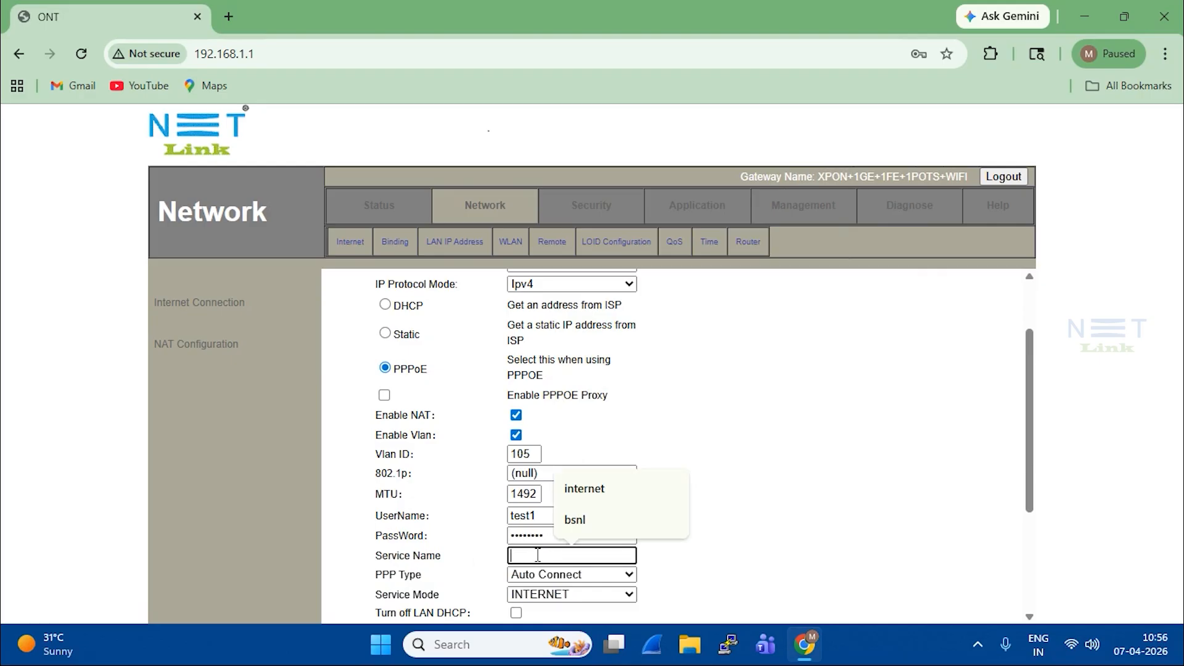
{"action": "left_click", "coordinate": [806, 470]}
{"action": "scroll", "coordinate": [795, 474], "scroll_direction": "down", "scroll_amount": 1}
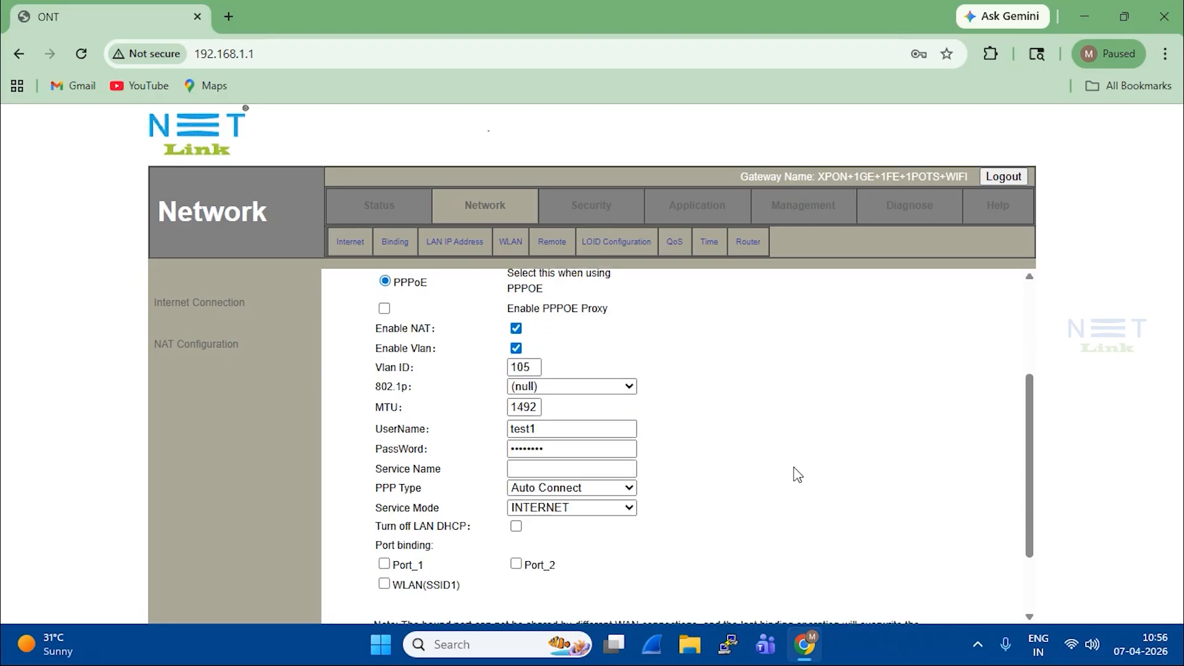
{"action": "left_click", "coordinate": [517, 473]}
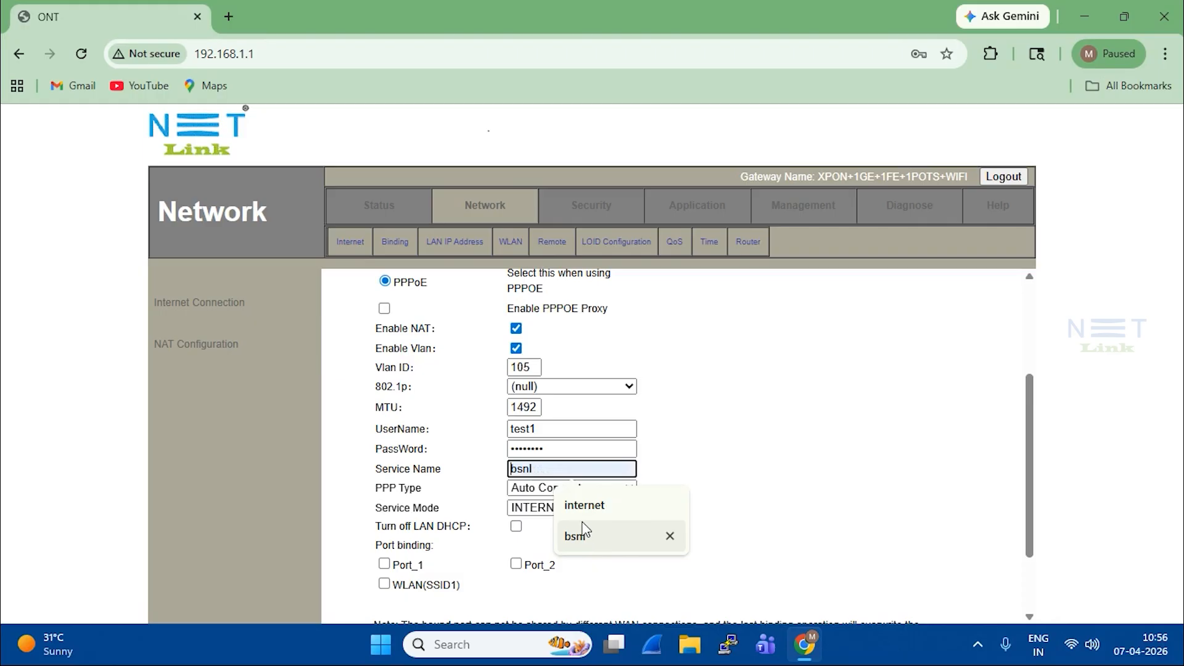
{"action": "left_click", "coordinate": [744, 423]}
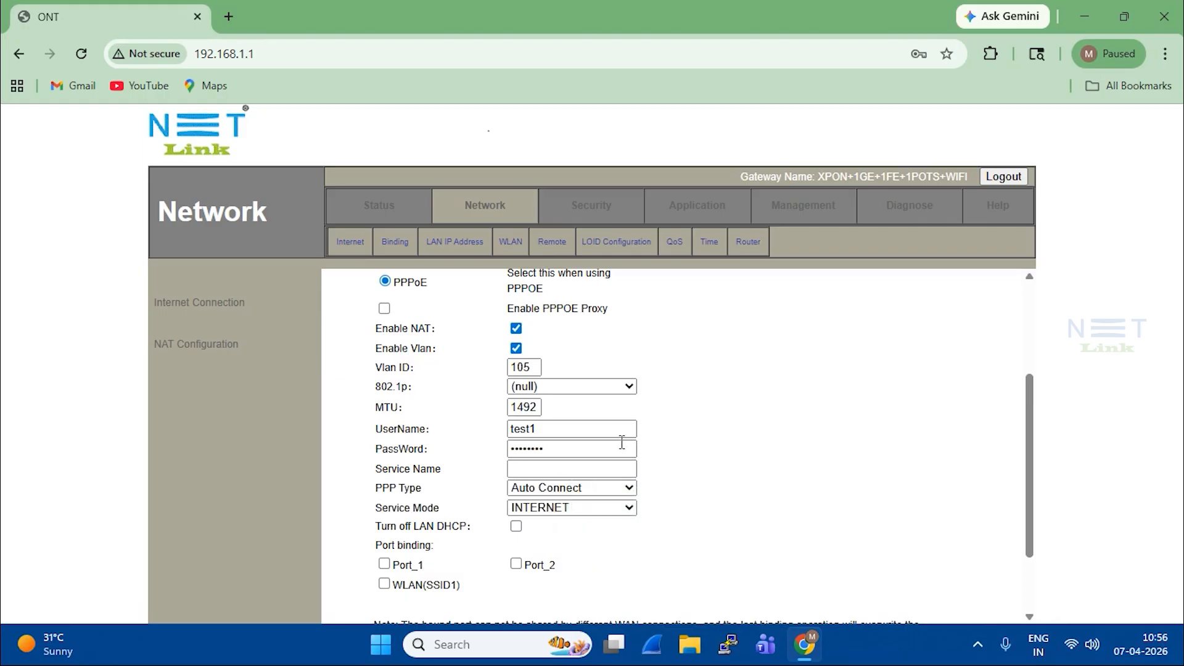
{"action": "left_click", "coordinate": [622, 474]}
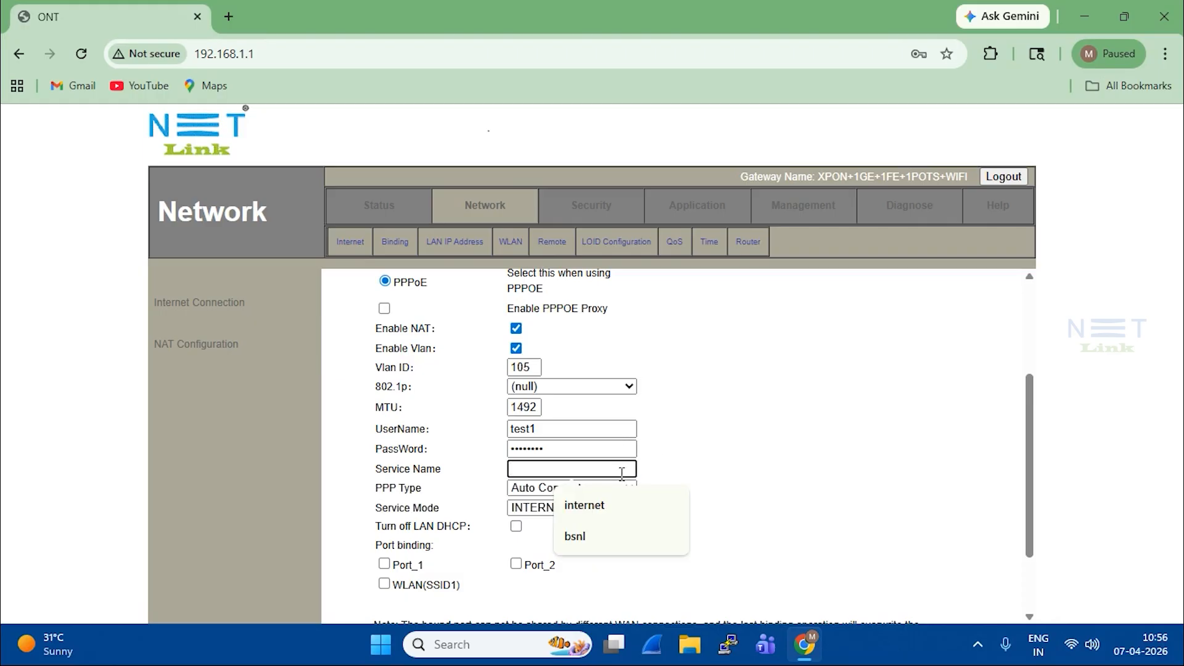
{"action": "left_click", "coordinate": [713, 475]}
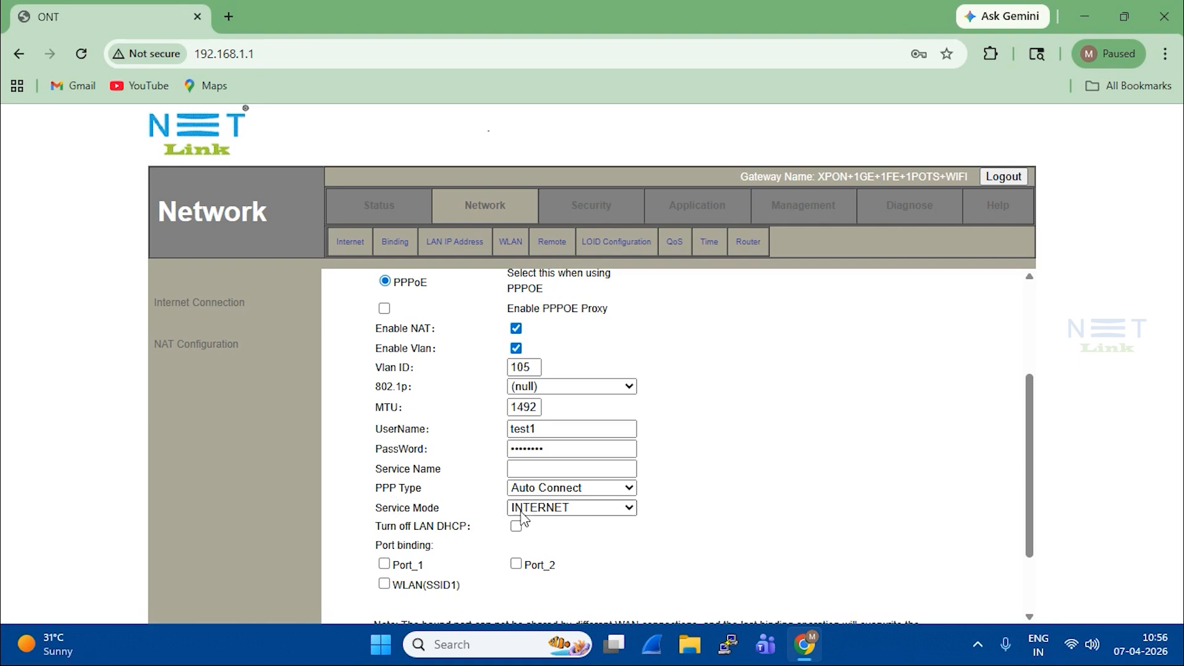
{"action": "left_click_drag", "start_coordinate": [374, 527], "coordinate": [479, 528]}
{"action": "left_click", "coordinate": [480, 541]}
{"action": "left_click", "coordinate": [515, 526]}
Step: Bind Port_1, Port_2 and WLAN(SSID1) to the PPPoE WAN connection
{"action": "scroll", "coordinate": [605, 551], "scroll_direction": "down", "scroll_amount": 2}
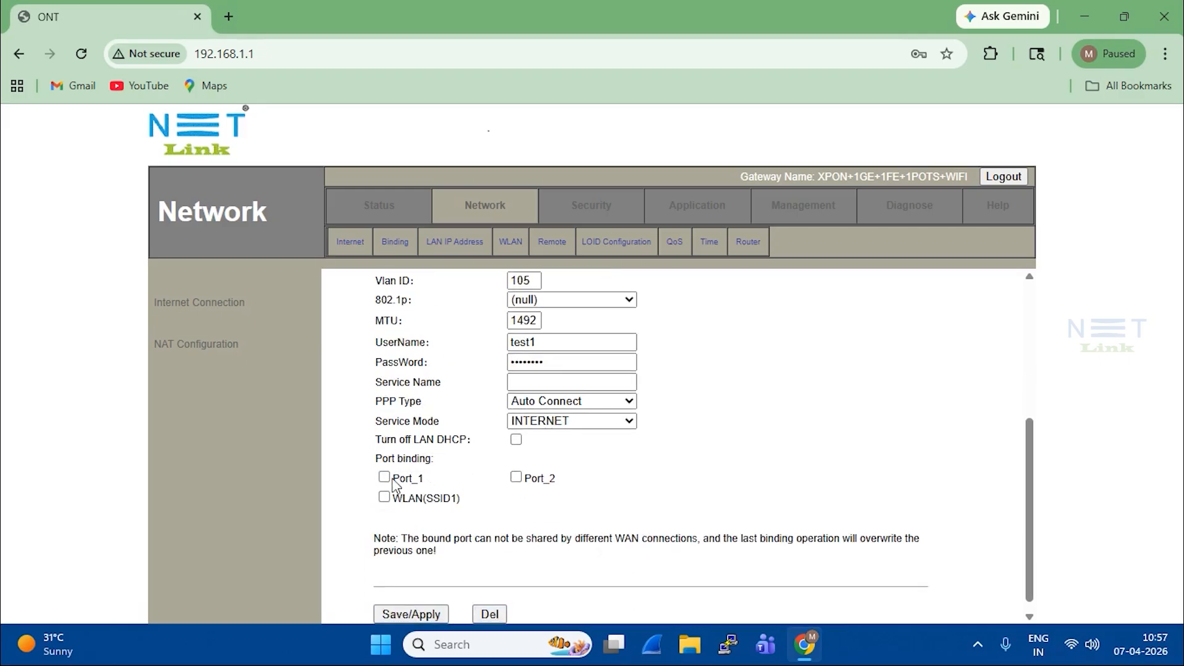
{"action": "left_click_drag", "start_coordinate": [395, 485], "coordinate": [435, 486]}
{"action": "left_click", "coordinate": [385, 477]}
{"action": "left_click", "coordinate": [514, 478]}
{"action": "left_click", "coordinate": [384, 497]}
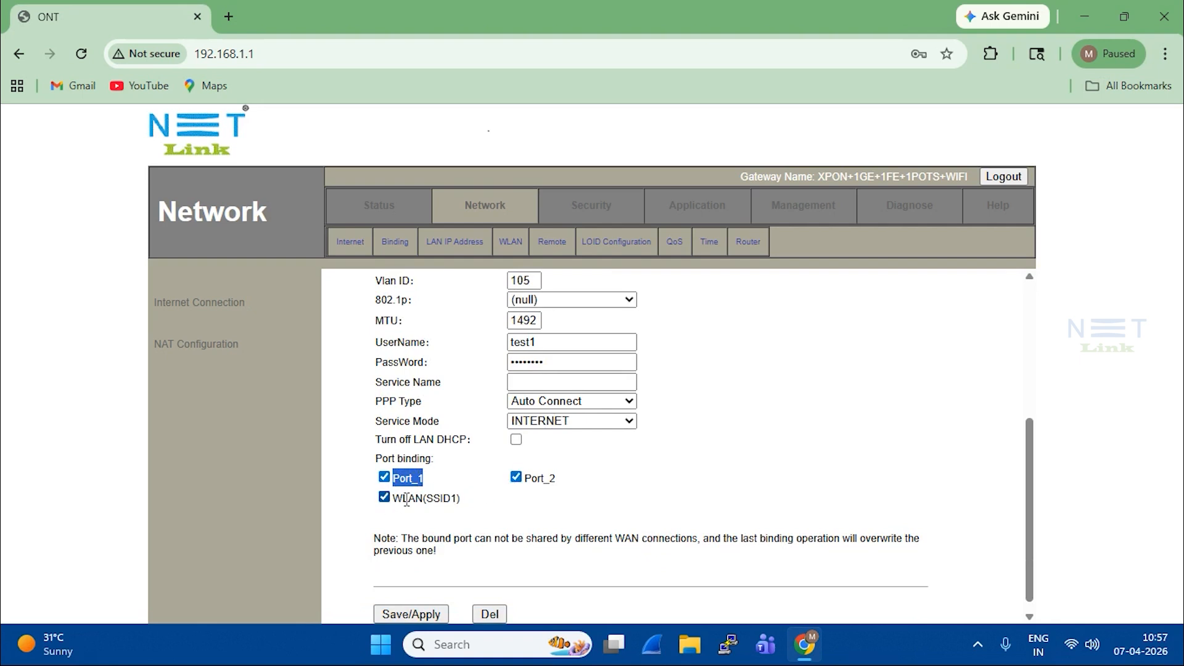
Step: Save/Apply the connection, creating 1_INTERNET_R_VID
{"action": "scroll", "coordinate": [493, 523], "scroll_direction": "down", "scroll_amount": 1}
{"action": "left_click", "coordinate": [431, 603]}
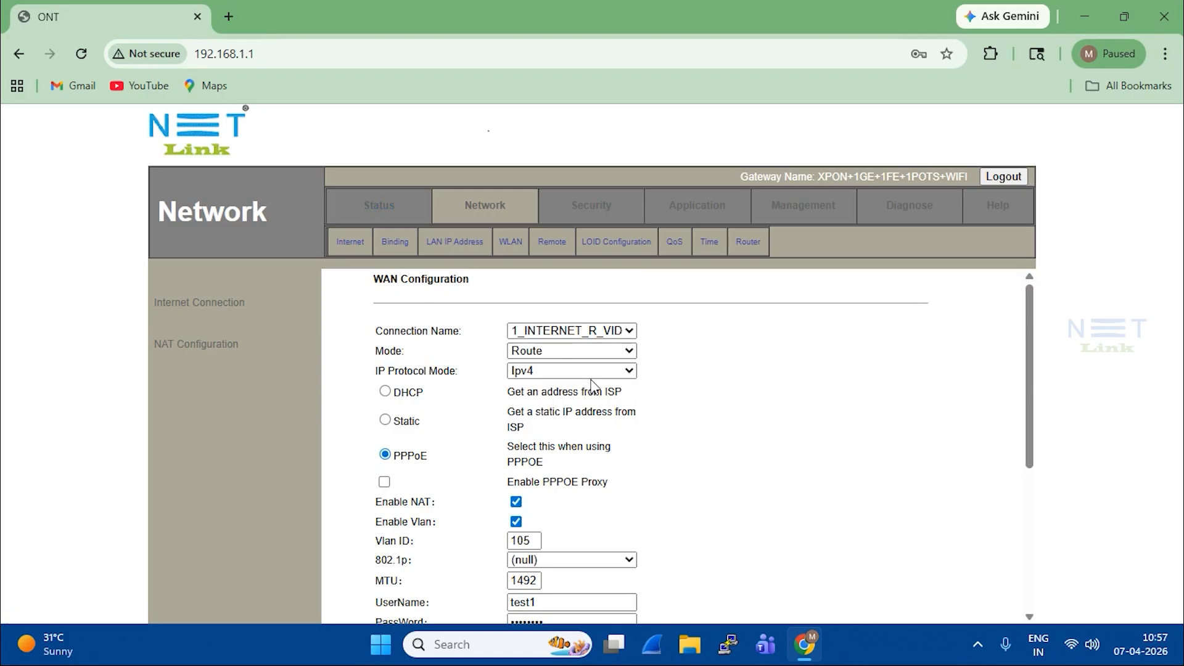
{"action": "scroll", "coordinate": [592, 382], "scroll_direction": "down", "scroll_amount": 4}
{"action": "scroll", "coordinate": [709, 444], "scroll_direction": "up", "scroll_amount": 4}
Step: Confirm in WAN Connection Info that 1_INTERNET_R_VID_105 is up with IP 10.30.0.251
{"action": "left_click", "coordinate": [382, 209]}
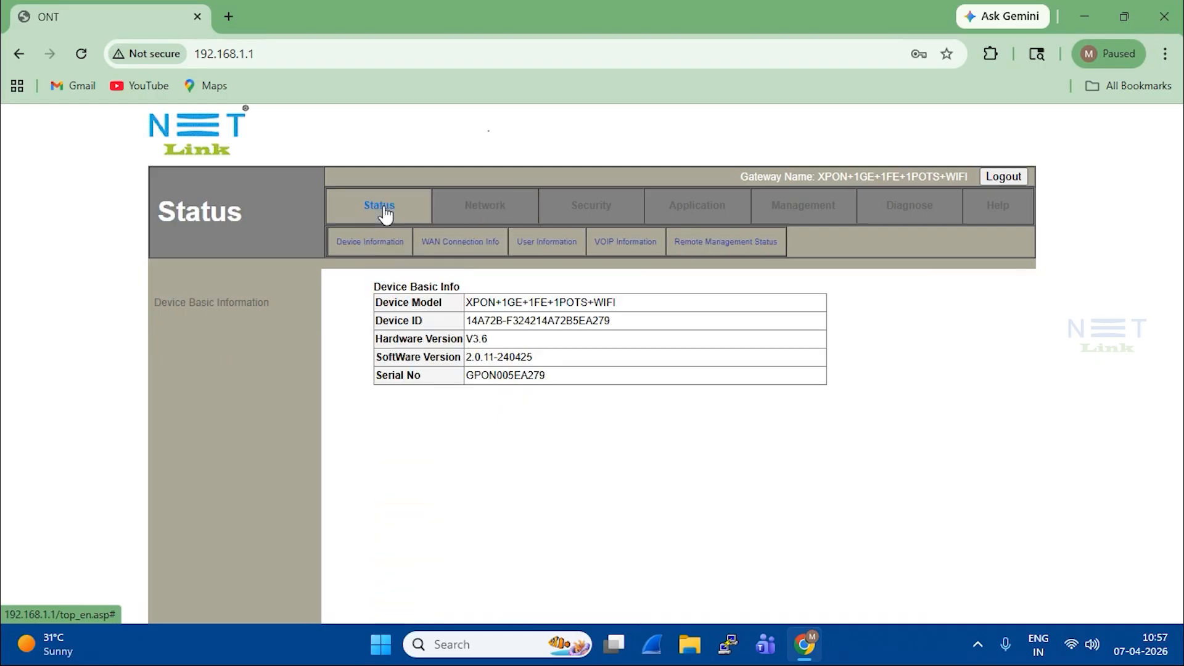
{"action": "left_click", "coordinate": [449, 247]}
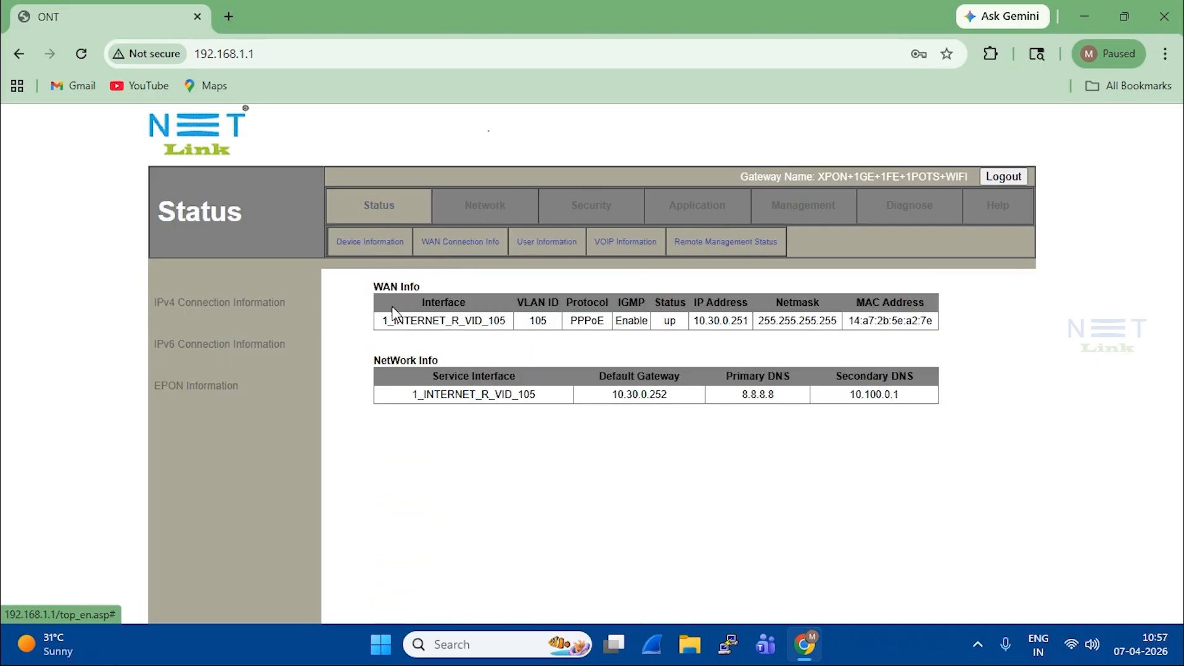
{"action": "left_click_drag", "start_coordinate": [382, 321], "coordinate": [685, 324]}
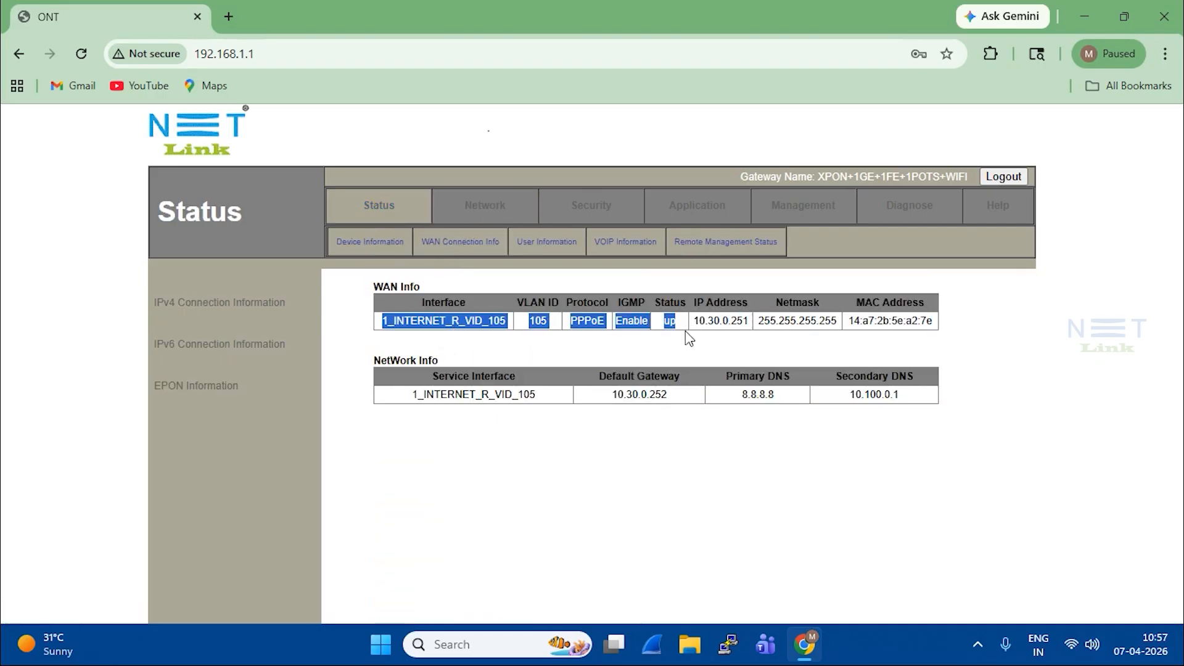
{"action": "left_click", "coordinate": [686, 346]}
{"action": "left_click_drag", "start_coordinate": [382, 328], "coordinate": [676, 341]}
{"action": "left_click", "coordinate": [676, 340]}
{"action": "double_click", "coordinate": [668, 325]}
{"action": "left_click", "coordinate": [707, 349]}
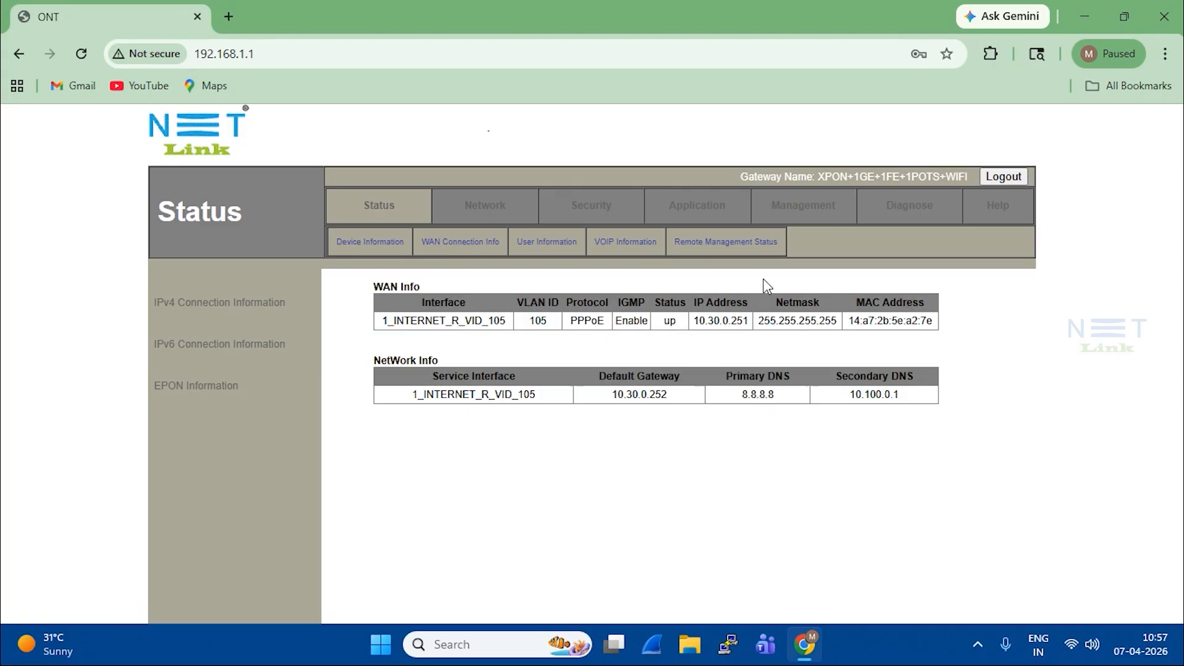
Step: Run a ping to 8.8.8.8 from the Diagnose page, picking the address from autofill
{"action": "left_click", "coordinate": [928, 206]}
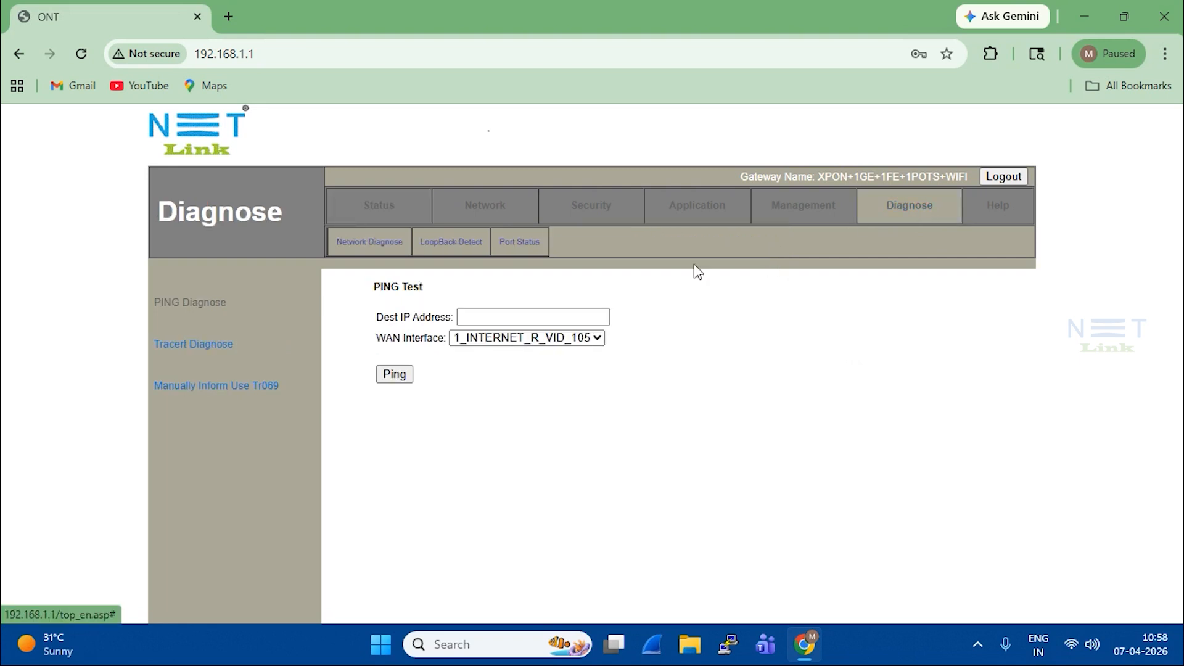
{"action": "left_click", "coordinate": [555, 317]}
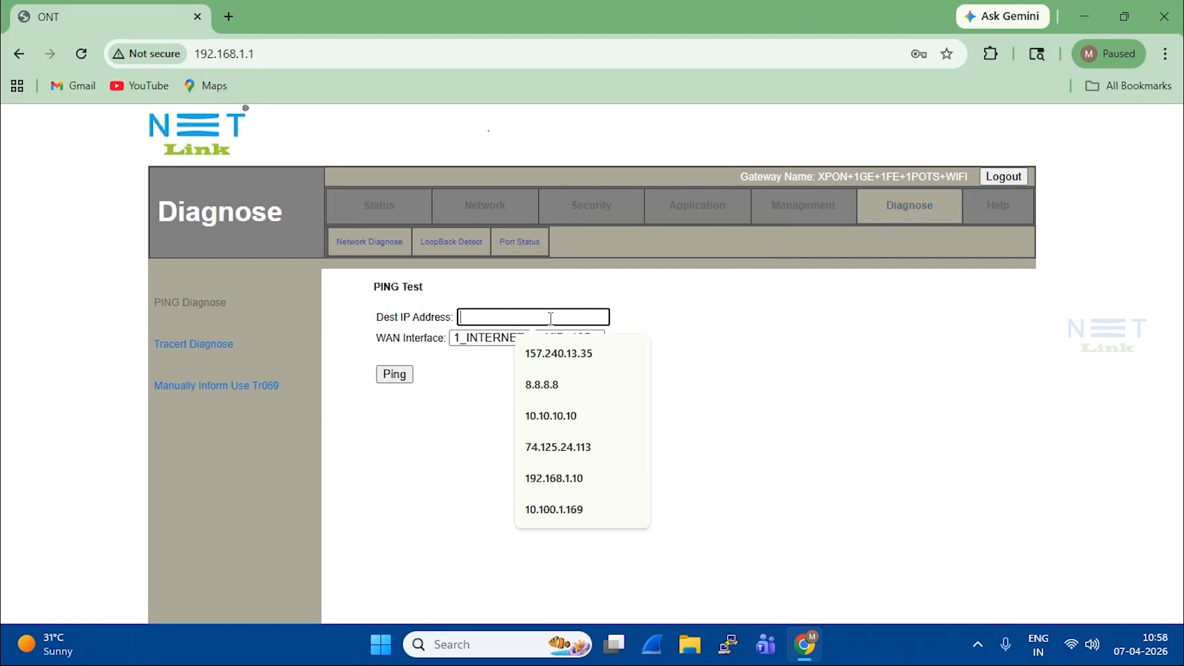
{"action": "left_click", "coordinate": [553, 383]}
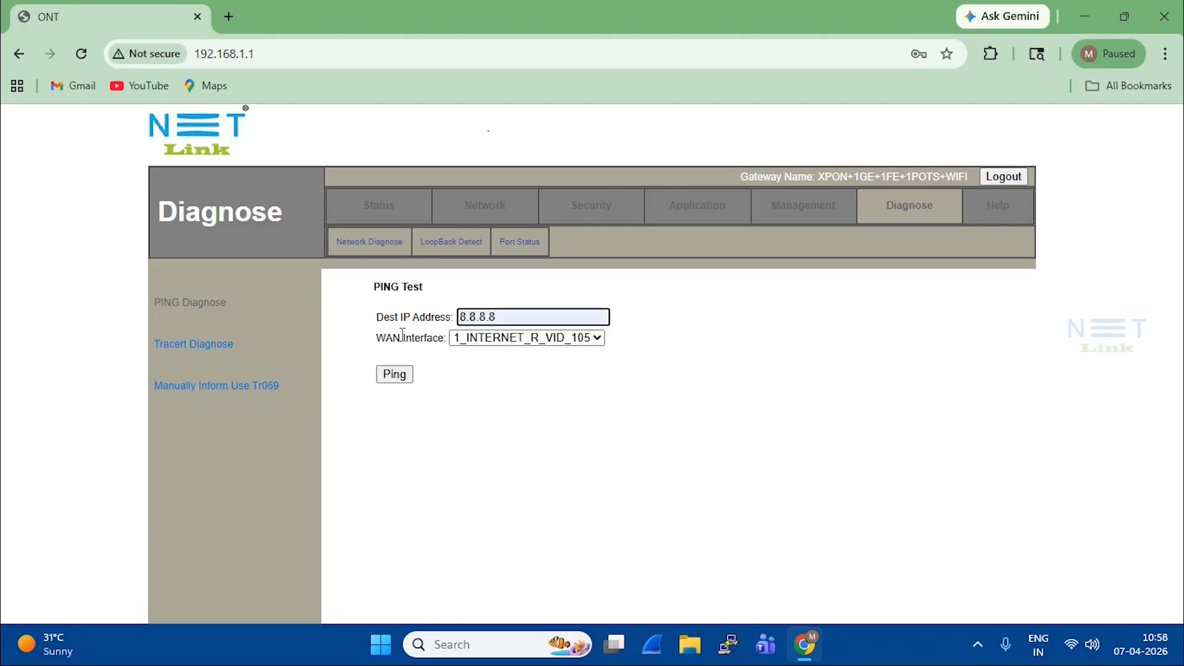
{"action": "left_click", "coordinate": [407, 372]}
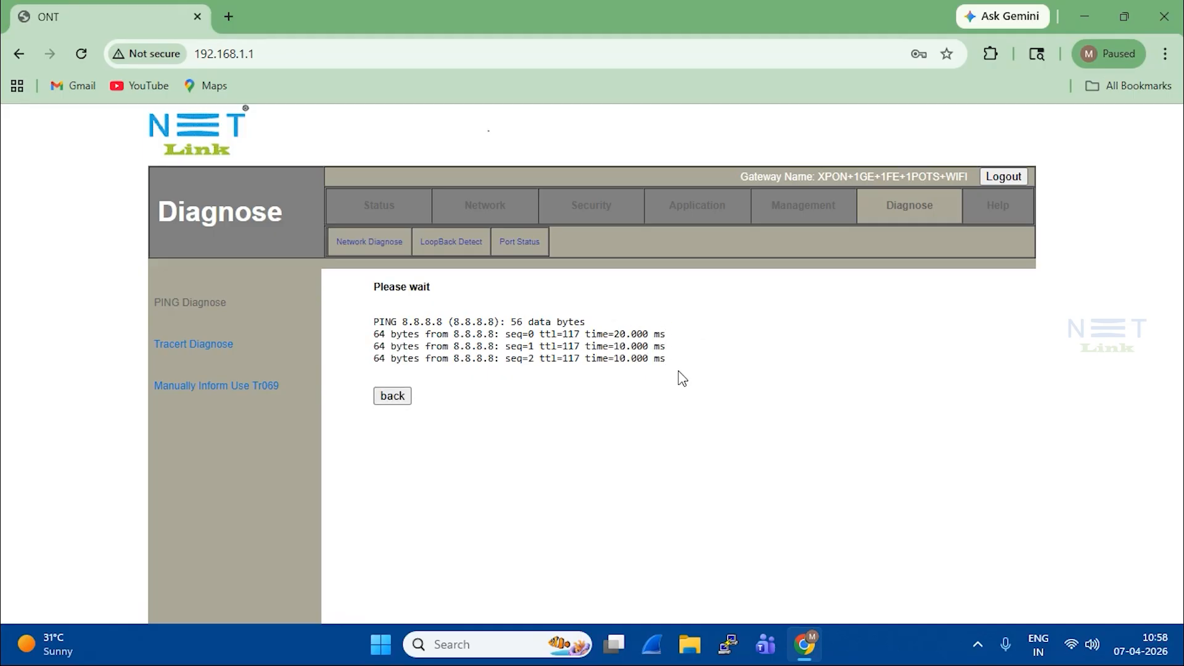
Step: Highlight the 0% packet loss result in the ping statistics
{"action": "left_click_drag", "start_coordinate": [622, 406], "coordinate": [722, 415]}
{"action": "left_click", "coordinate": [629, 419]}
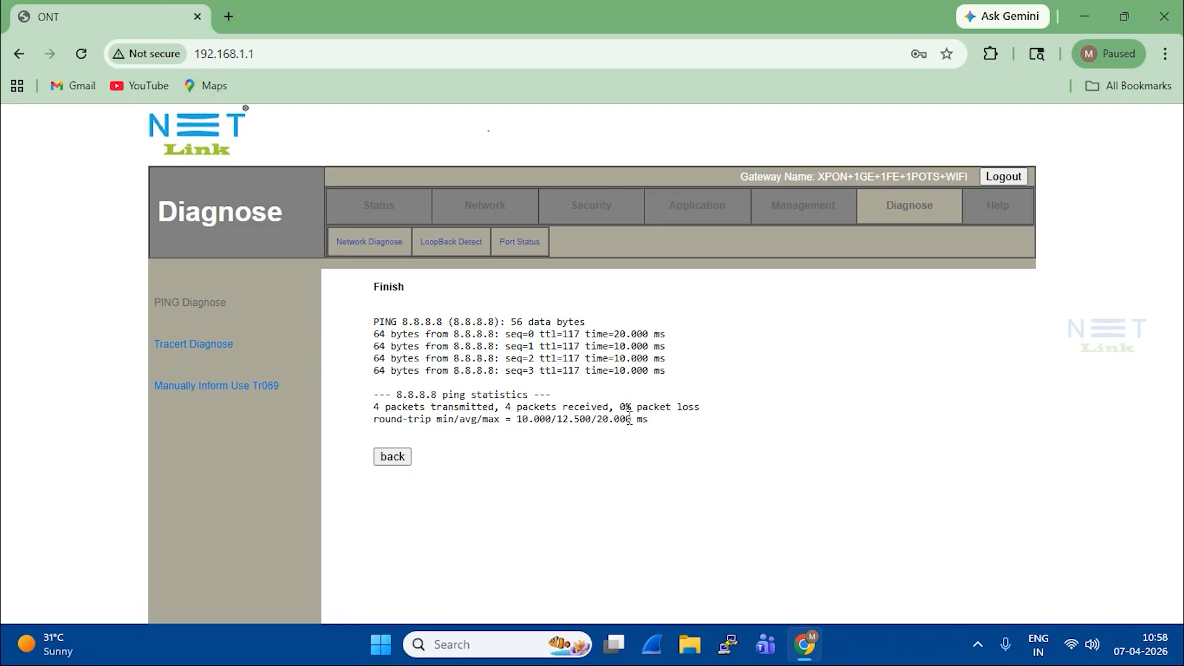
{"action": "left_click_drag", "start_coordinate": [620, 406], "coordinate": [704, 405]}
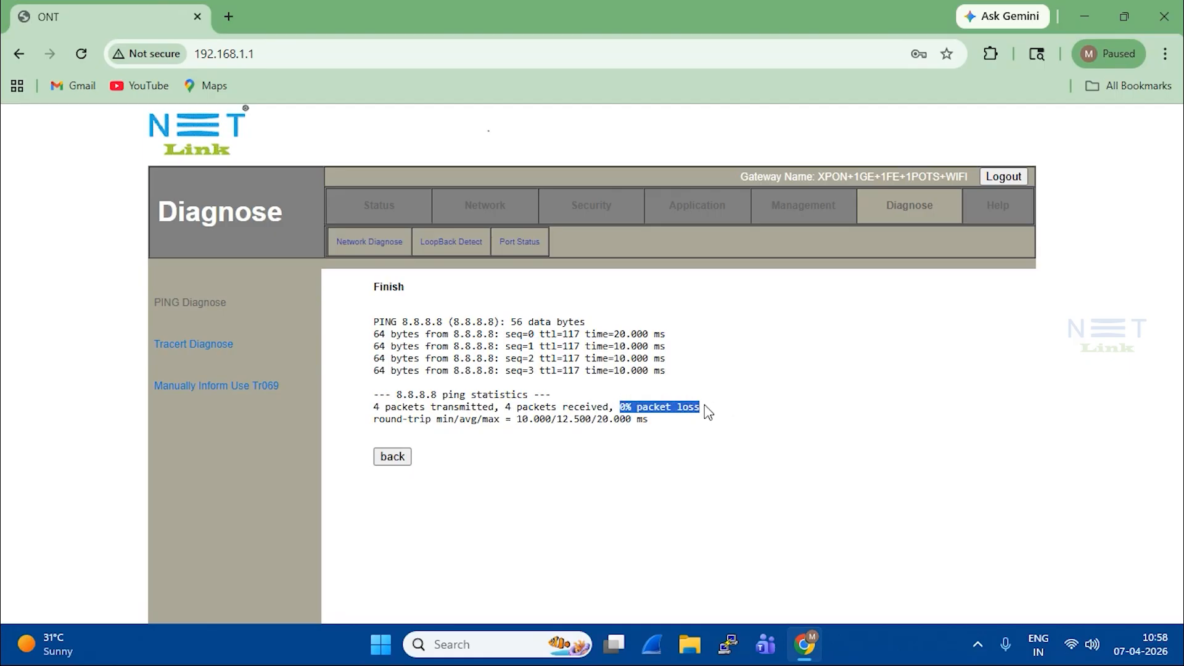
{"action": "left_click", "coordinate": [718, 441]}
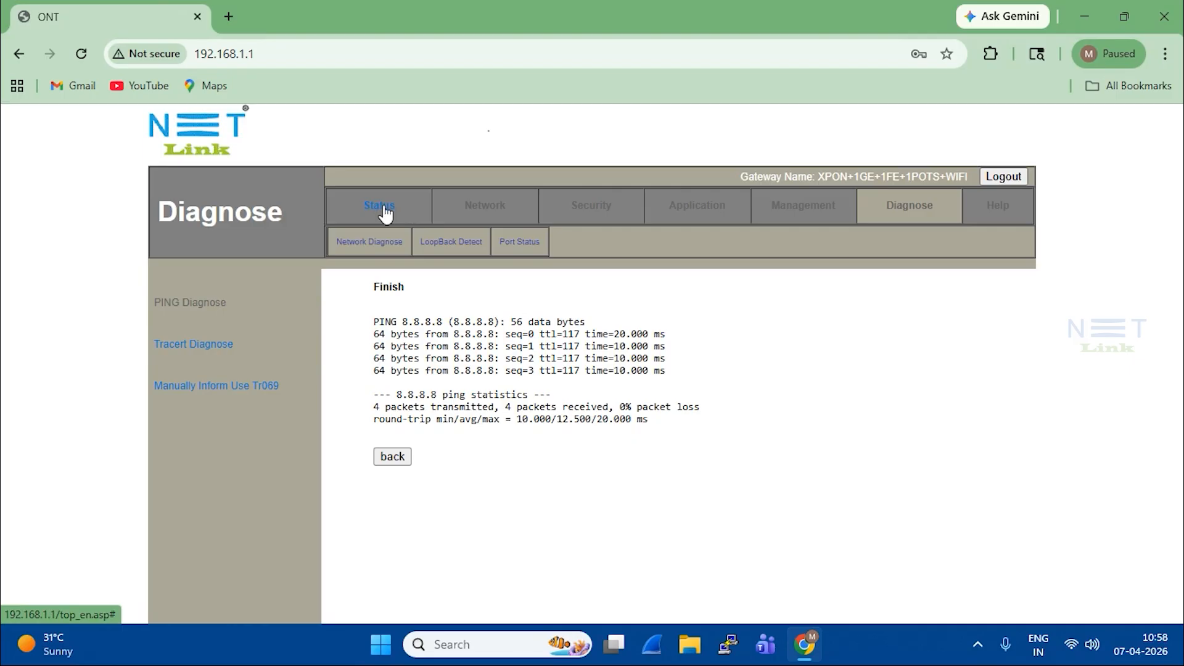
Step: Set the WAN connection's Service Name to internet and save/apply it
{"action": "left_click", "coordinate": [484, 206]}
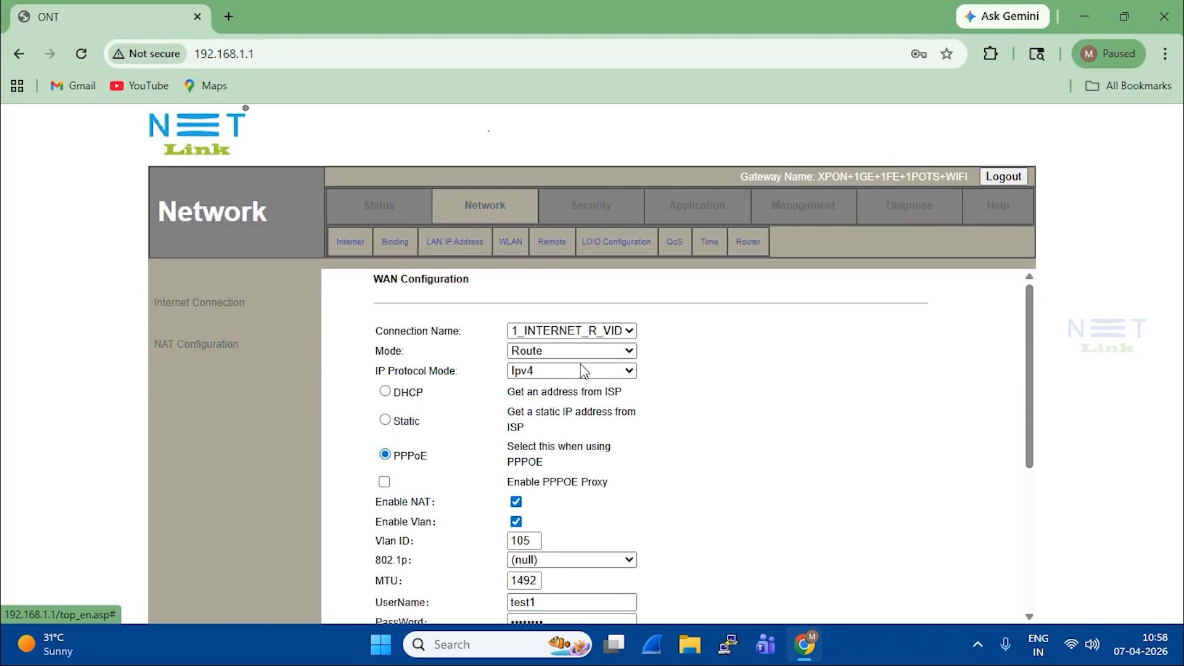
{"action": "scroll", "coordinate": [586, 407], "scroll_direction": "down", "scroll_amount": 4}
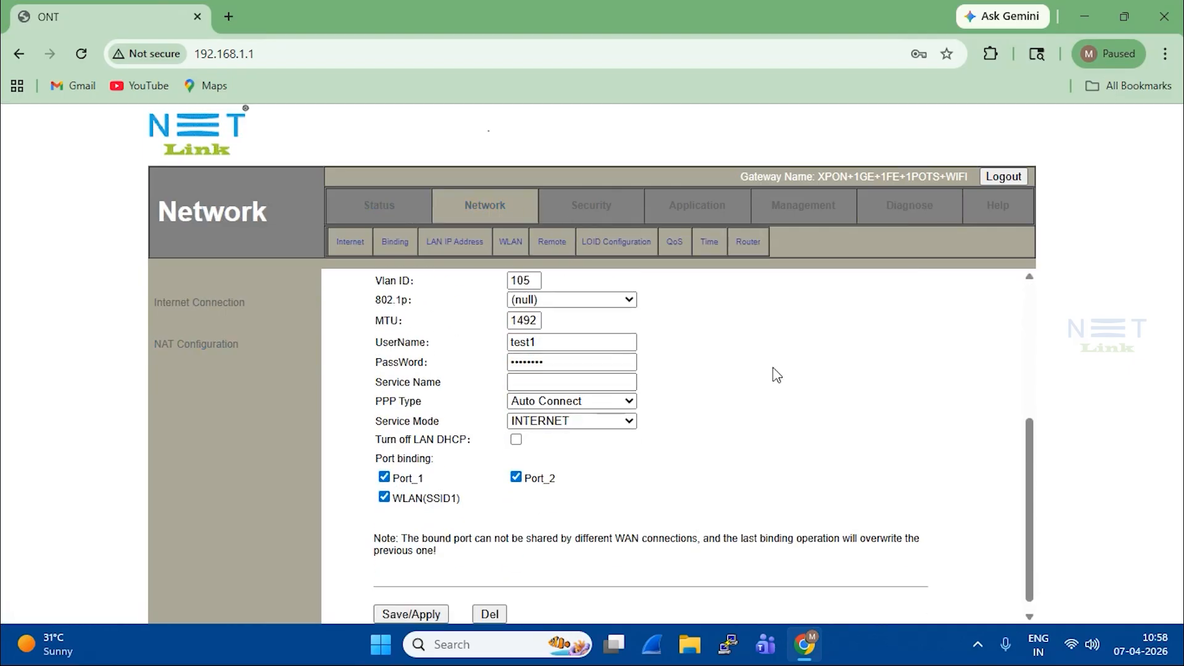
{"action": "scroll", "coordinate": [779, 375], "scroll_direction": "up", "scroll_amount": 1}
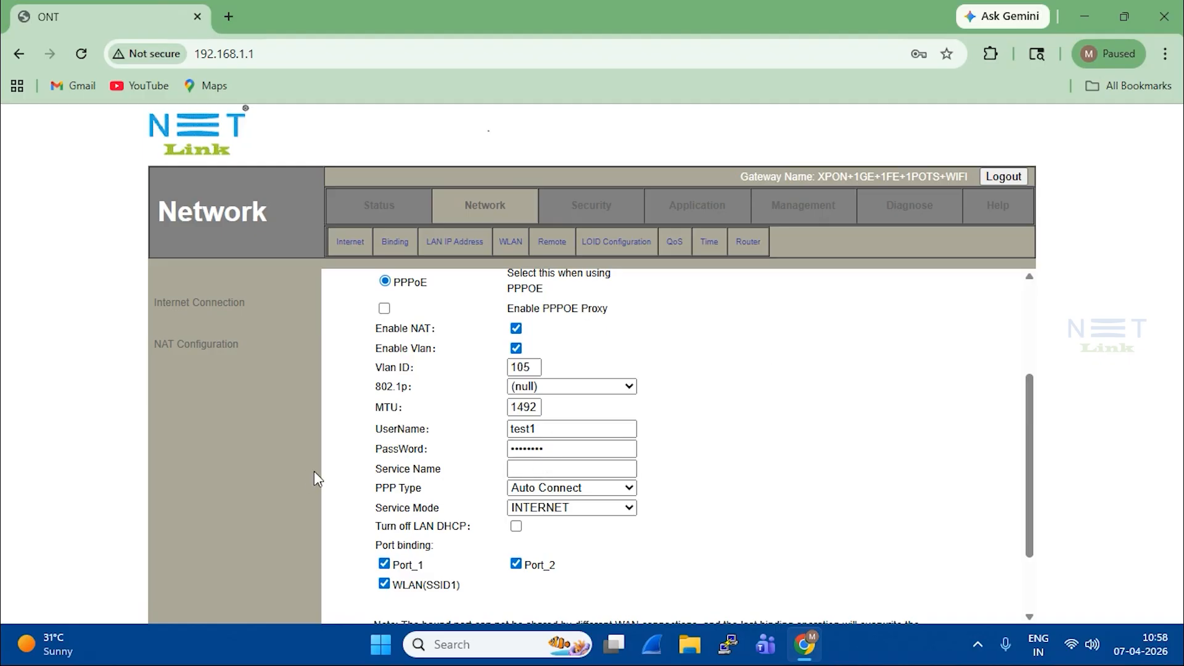
{"action": "left_click", "coordinate": [513, 467]}
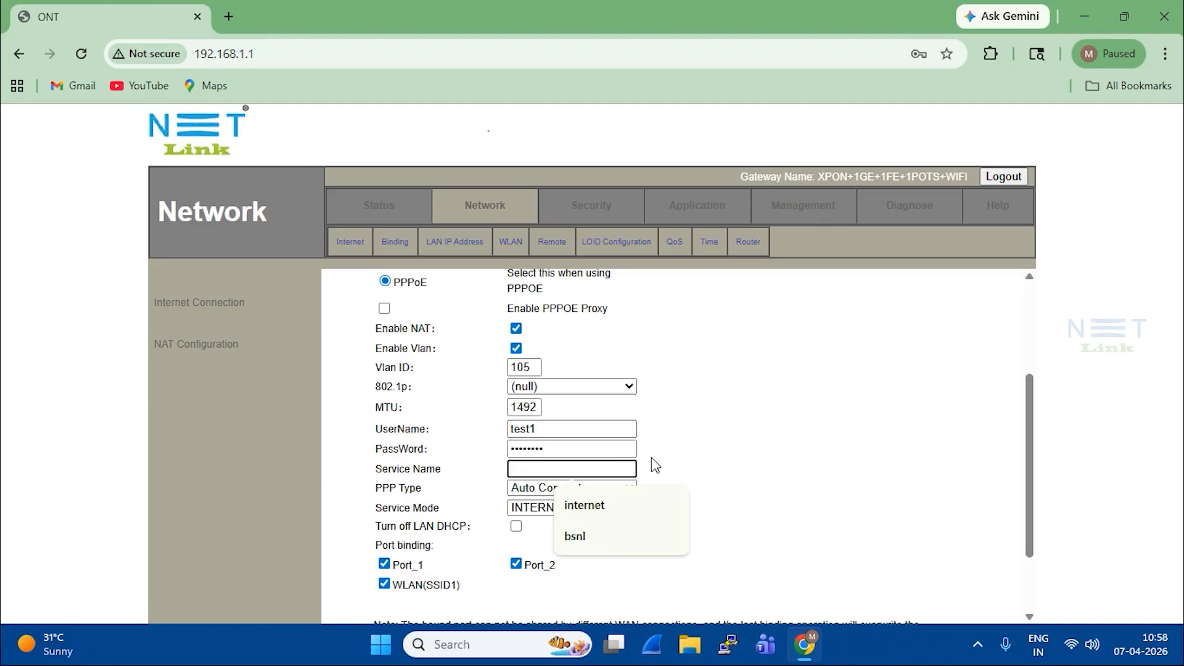
{"action": "left_click", "coordinate": [603, 510]}
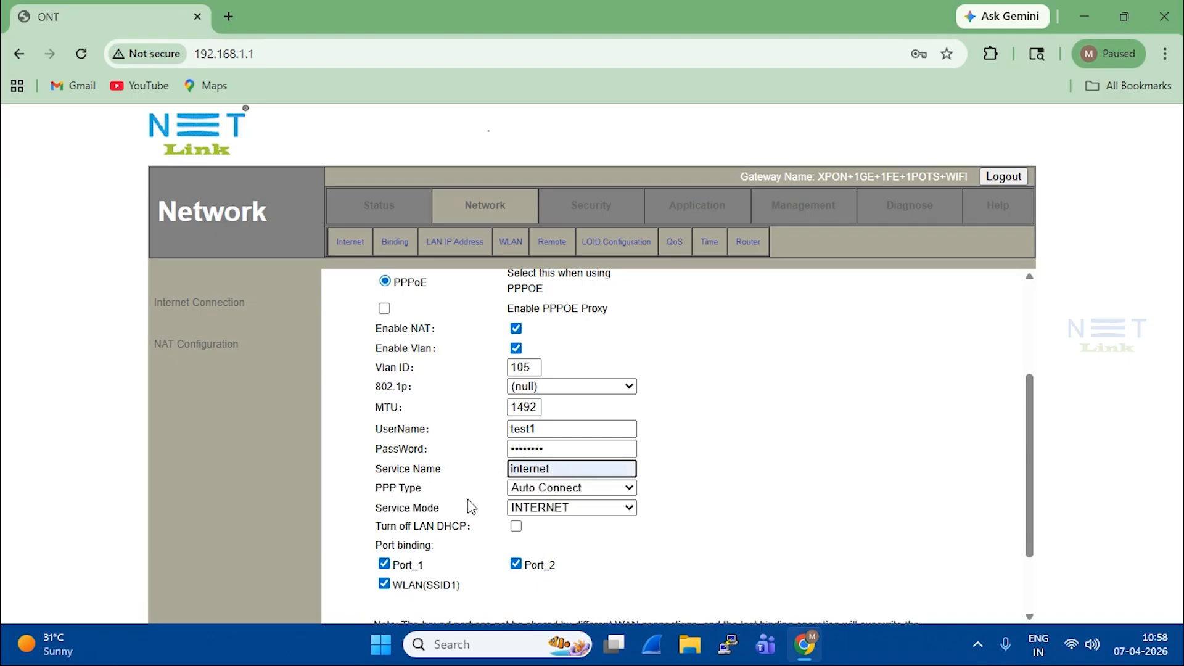
{"action": "scroll", "coordinate": [468, 499], "scroll_direction": "down", "scroll_amount": 3}
{"action": "left_click", "coordinate": [430, 605]}
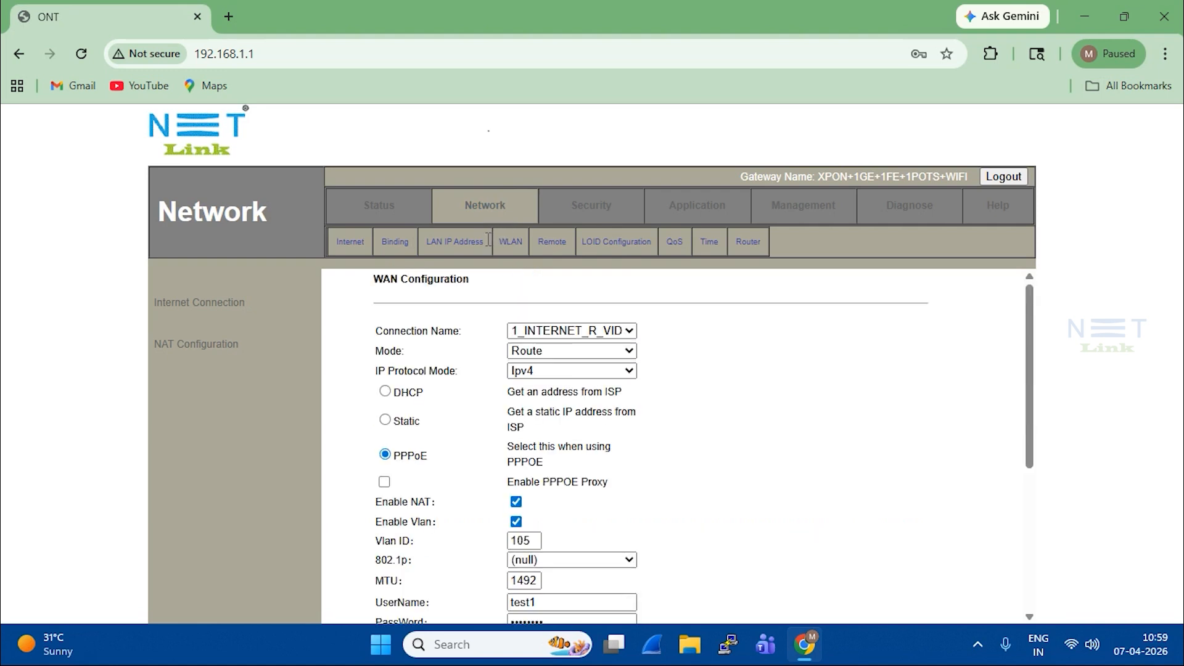
Step: Check WAN Connection Info under Status, where the connection shows down
{"action": "left_click", "coordinate": [380, 210]}
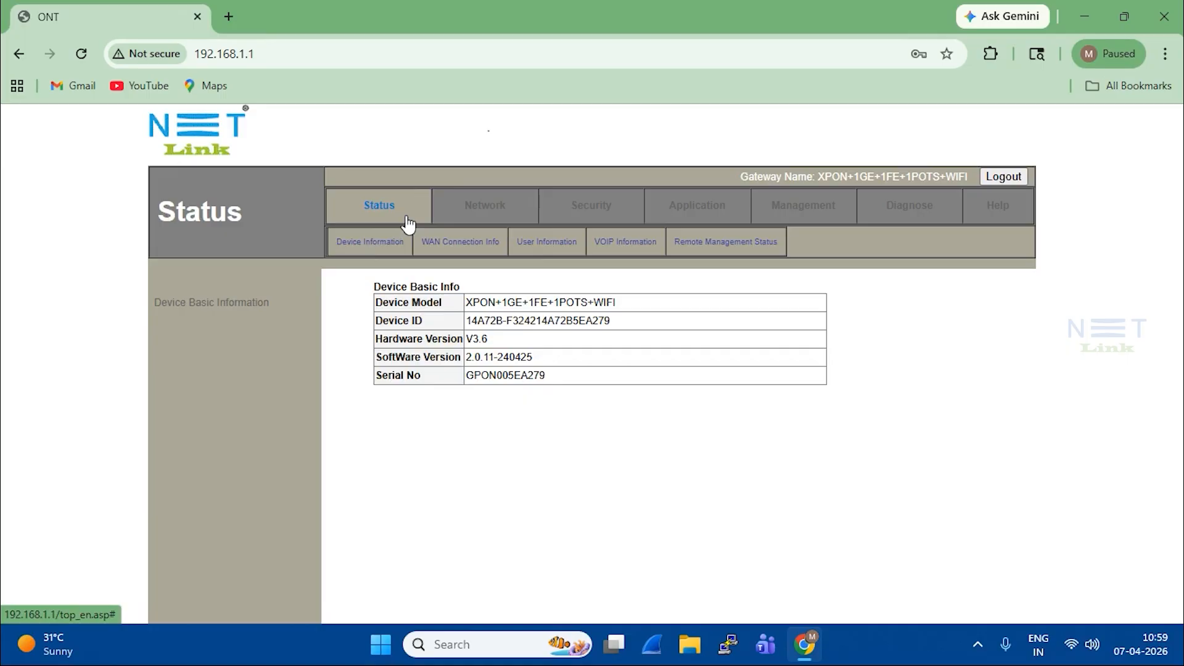
{"action": "left_click", "coordinate": [447, 242]}
{"action": "double_click", "coordinate": [689, 320]}
Step: Return to the WAN connection settings and delete the internet Service Name
{"action": "left_click", "coordinate": [473, 204]}
{"action": "scroll", "coordinate": [569, 432], "scroll_direction": "down", "scroll_amount": 5}
{"action": "left_click_drag", "start_coordinate": [555, 371], "coordinate": [484, 372]}
{"action": "key", "text": "BackSpace"}
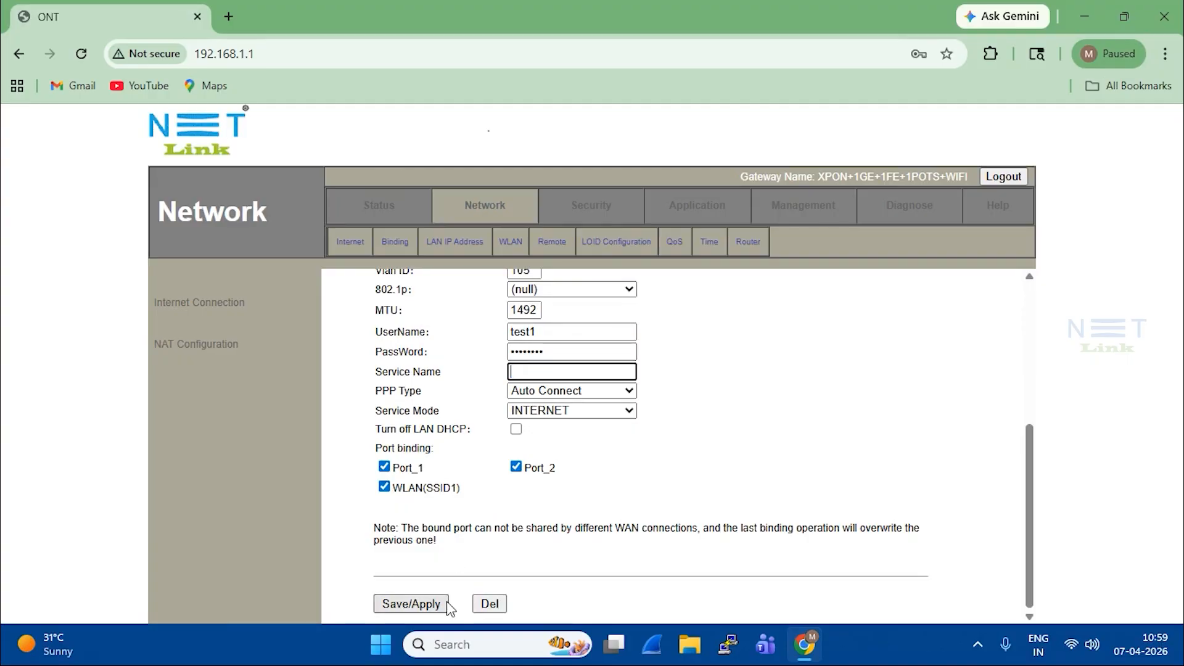